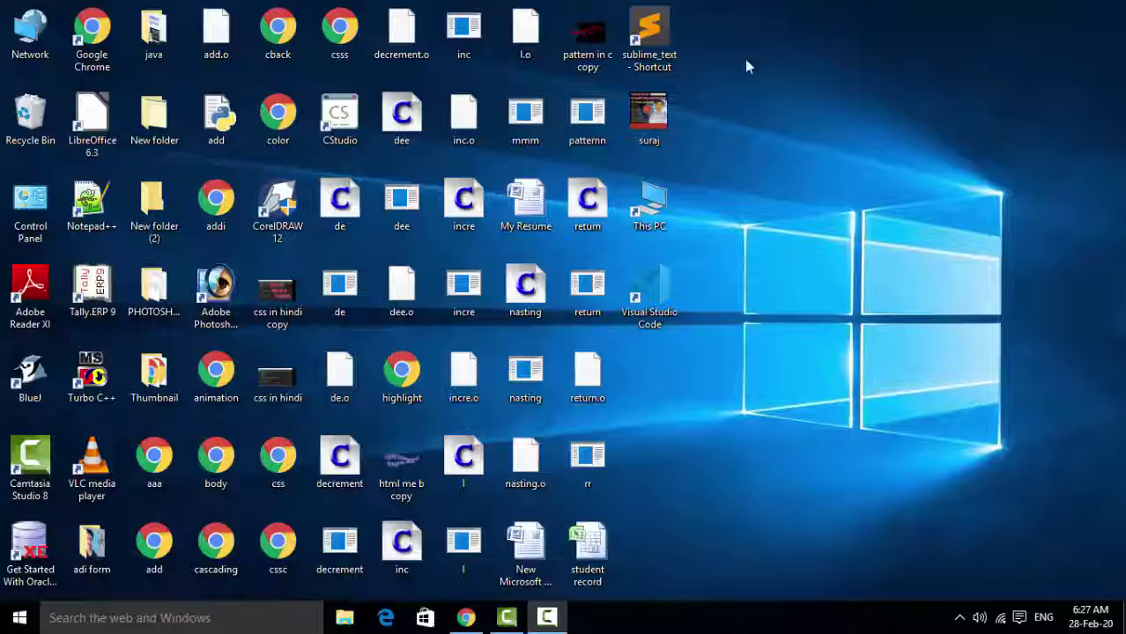
Refresh the desktop four times from its right-click menu
{"action": "right_click", "coordinate": [763, 95]}
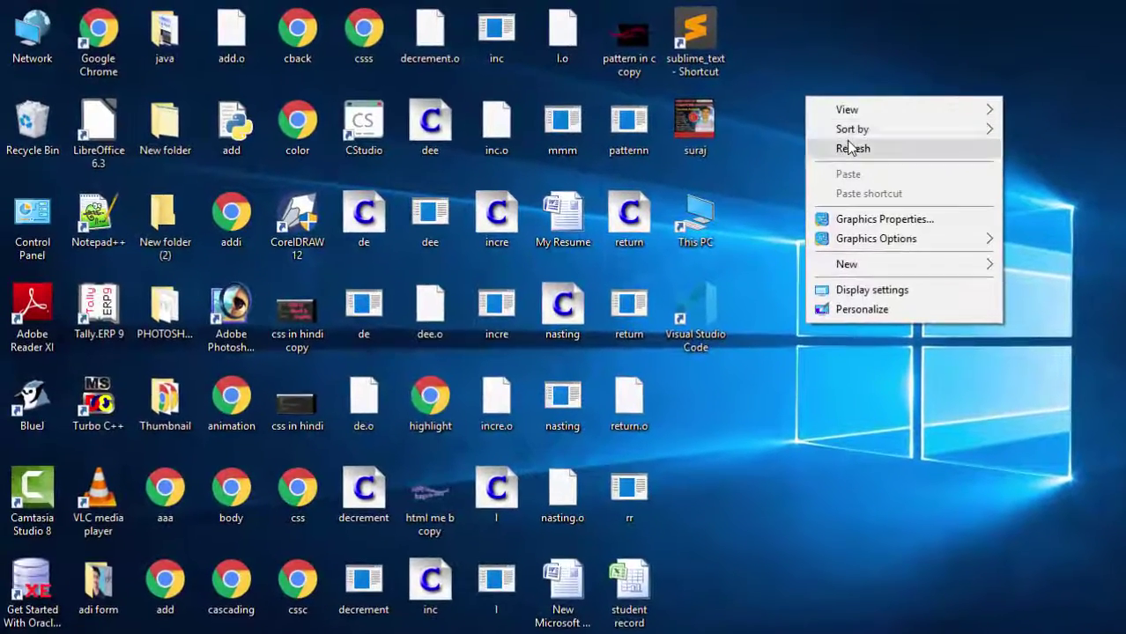
{"action": "left_click", "coordinate": [848, 148]}
{"action": "right_click", "coordinate": [847, 142]}
{"action": "left_click", "coordinate": [861, 191]}
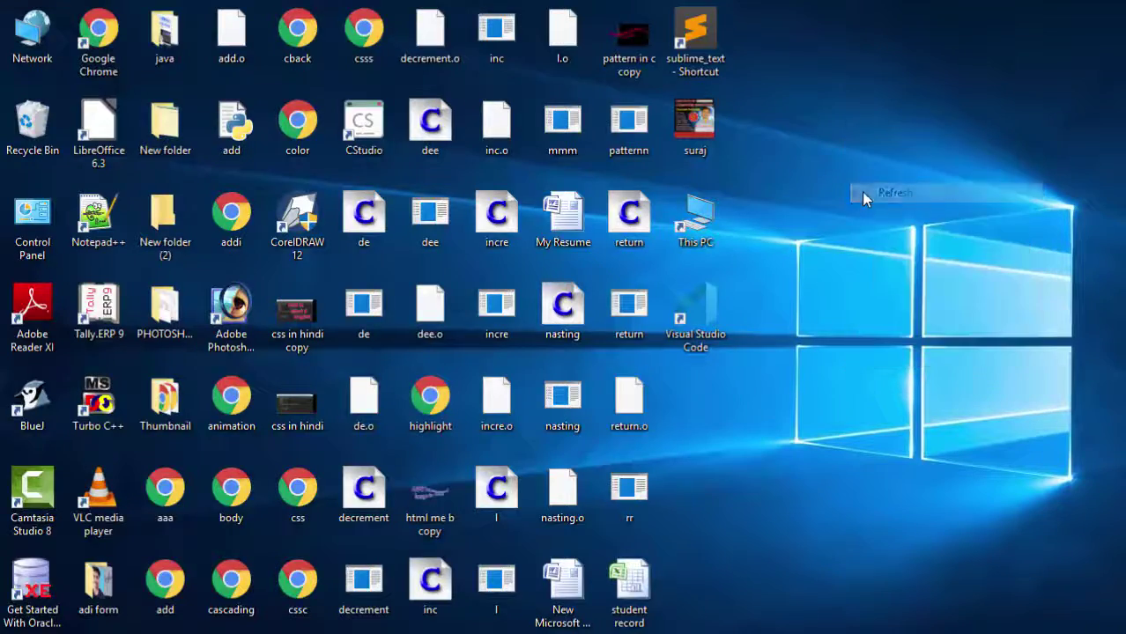
{"action": "right_click", "coordinate": [808, 119]}
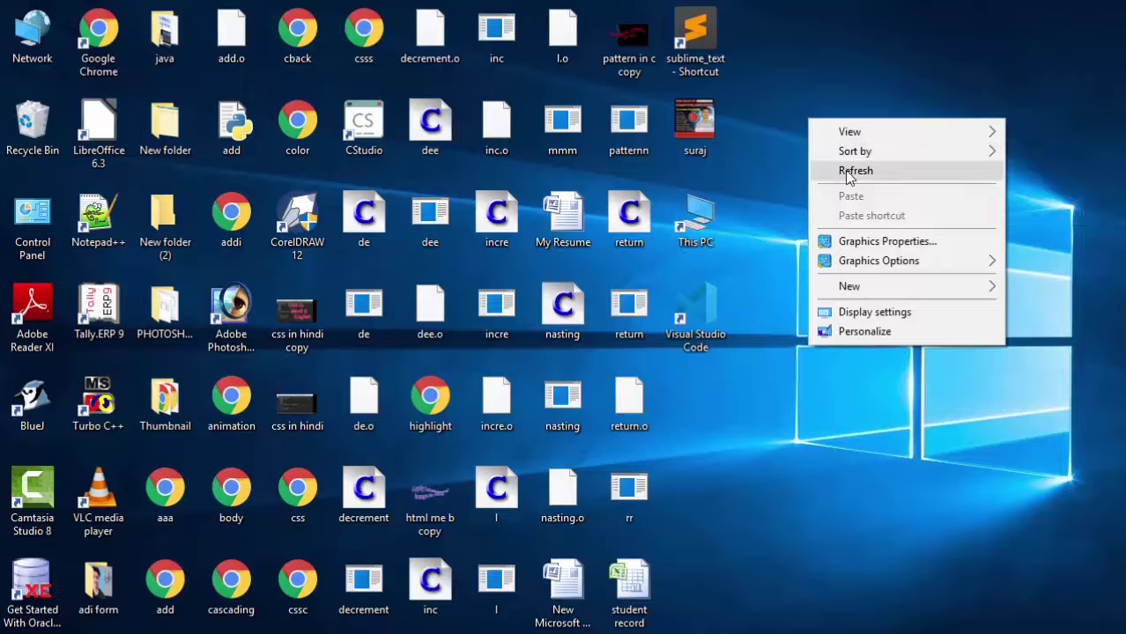
{"action": "left_click", "coordinate": [846, 170]}
{"action": "right_click", "coordinate": [845, 171]}
{"action": "left_click", "coordinate": [864, 224]}
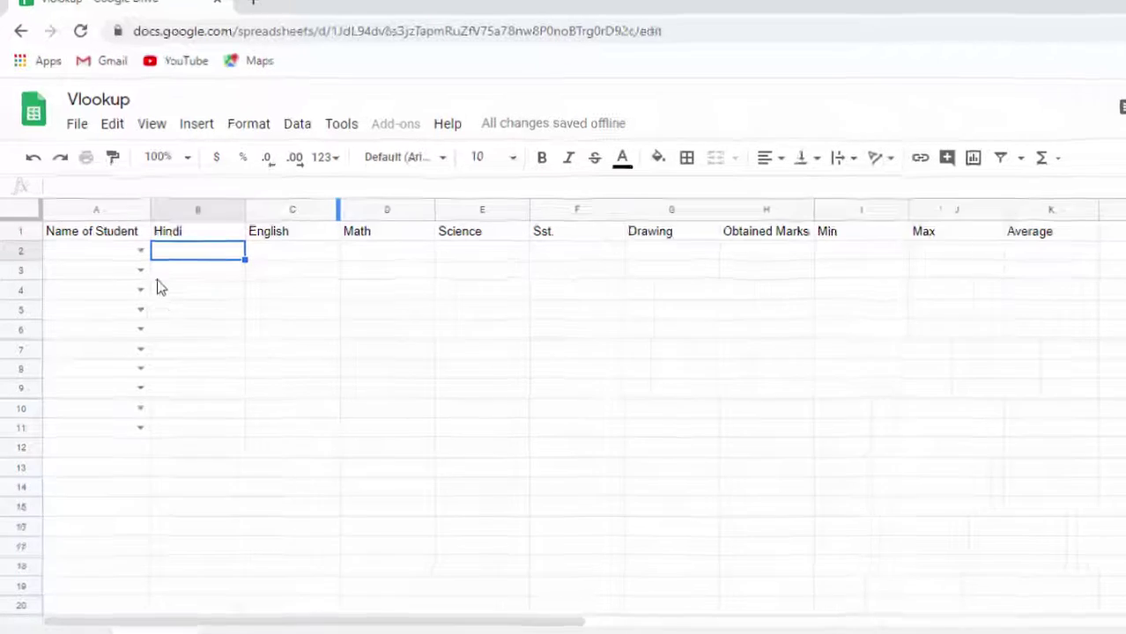
Open the student-name dropdown in A2 and close it without choosing a name
{"action": "left_click", "coordinate": [166, 235]}
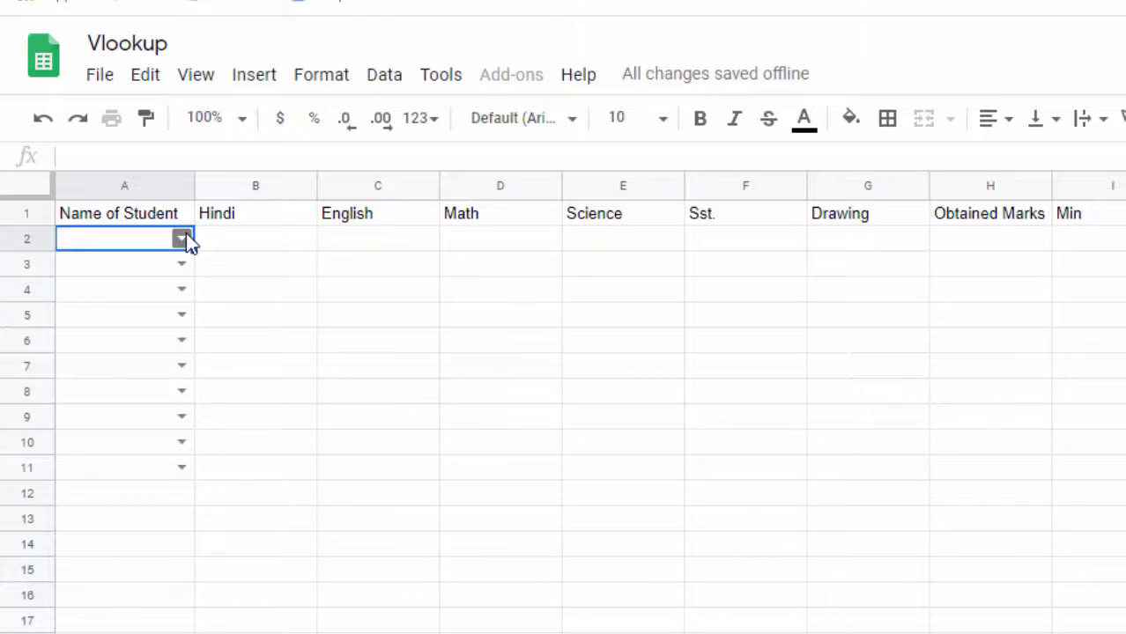
{"action": "left_click", "coordinate": [181, 240]}
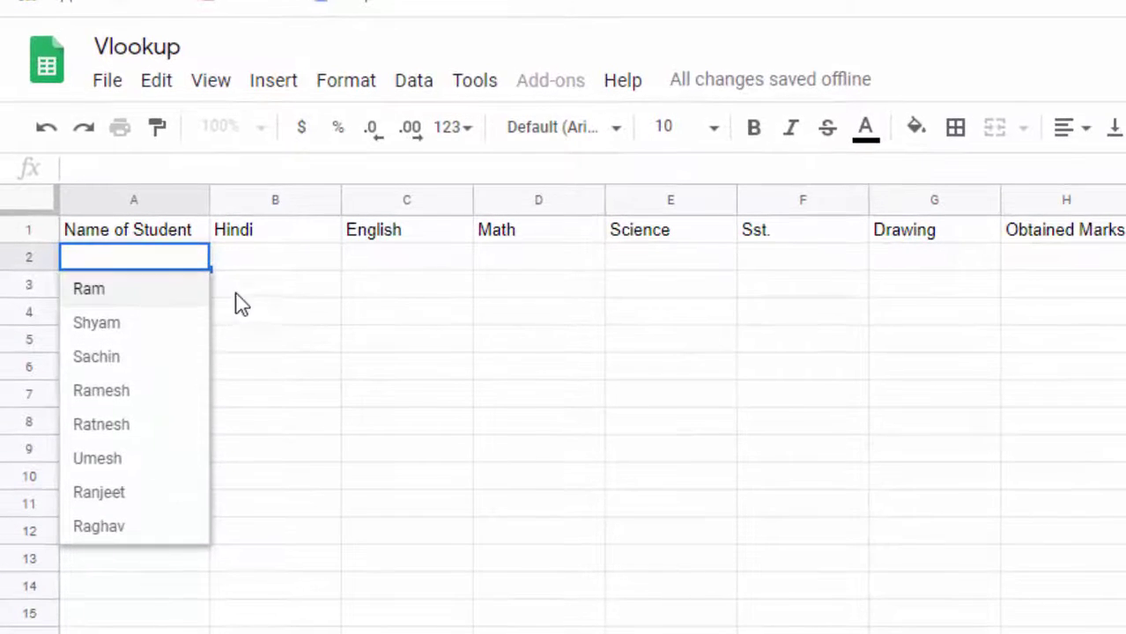
{"action": "left_click", "coordinate": [275, 291]}
Enter =RANDBETWEEN(5,89) in B2, giving a Hindi mark of 79
{"action": "left_click", "coordinate": [277, 262]}
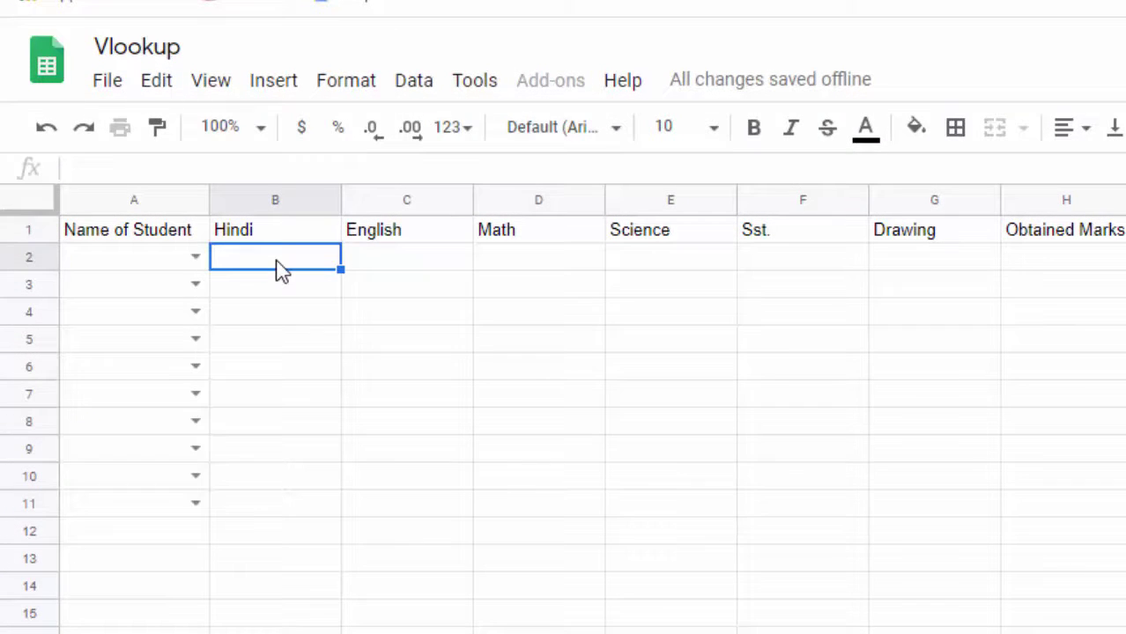
{"action": "type", "text": "=r"}
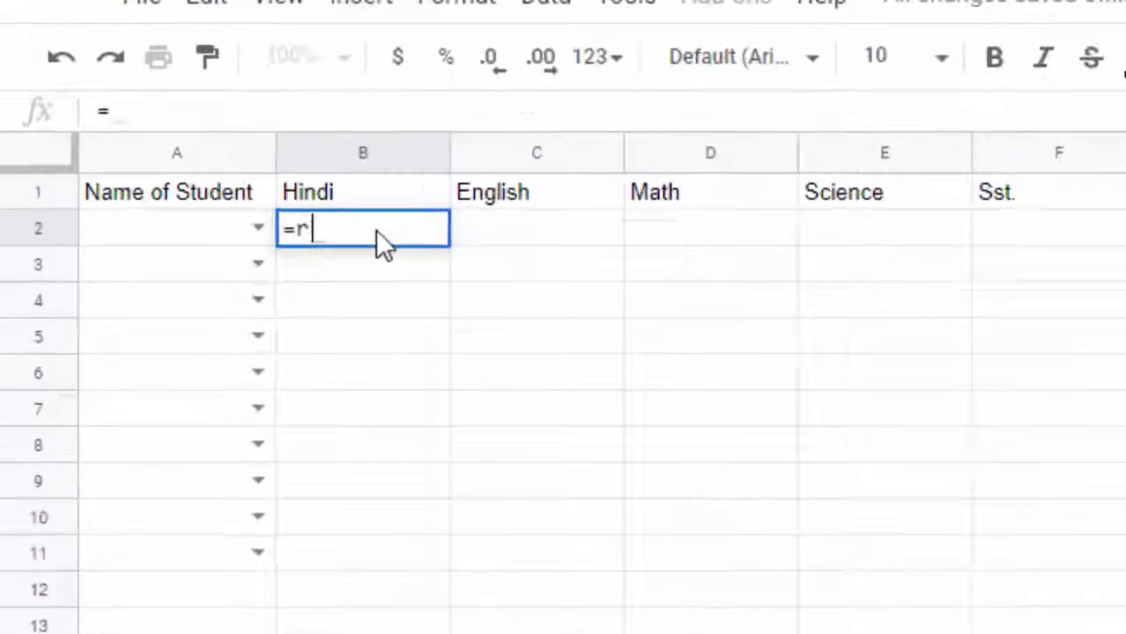
{"action": "type", "text": "and"}
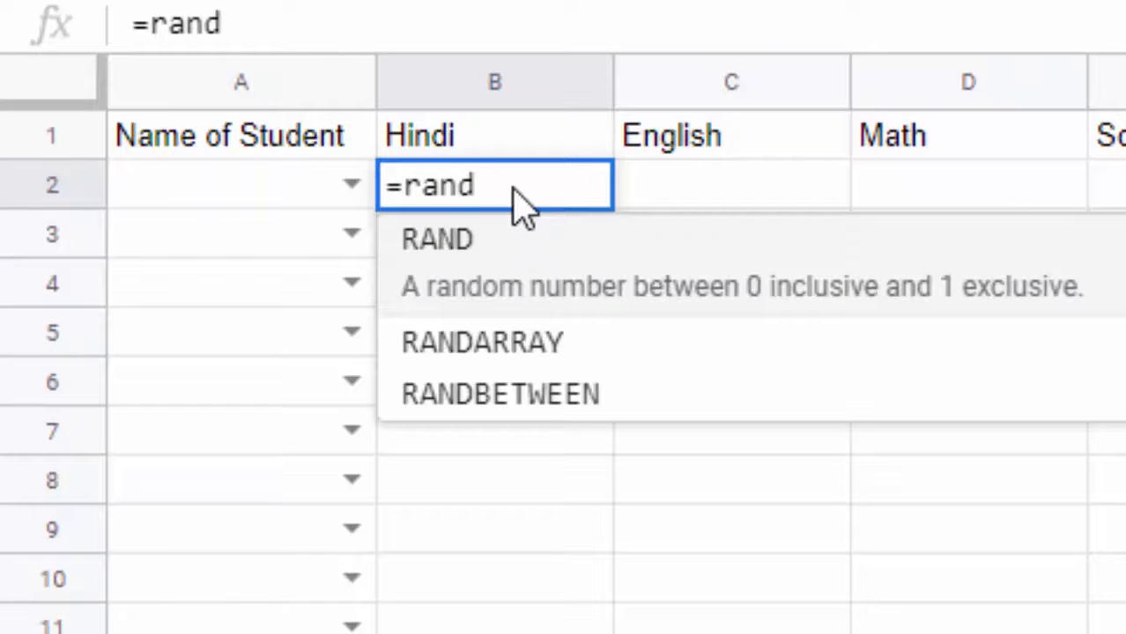
{"action": "key", "text": "Down"}
{"action": "key", "text": "Down"}
{"action": "key", "text": "Tab"}
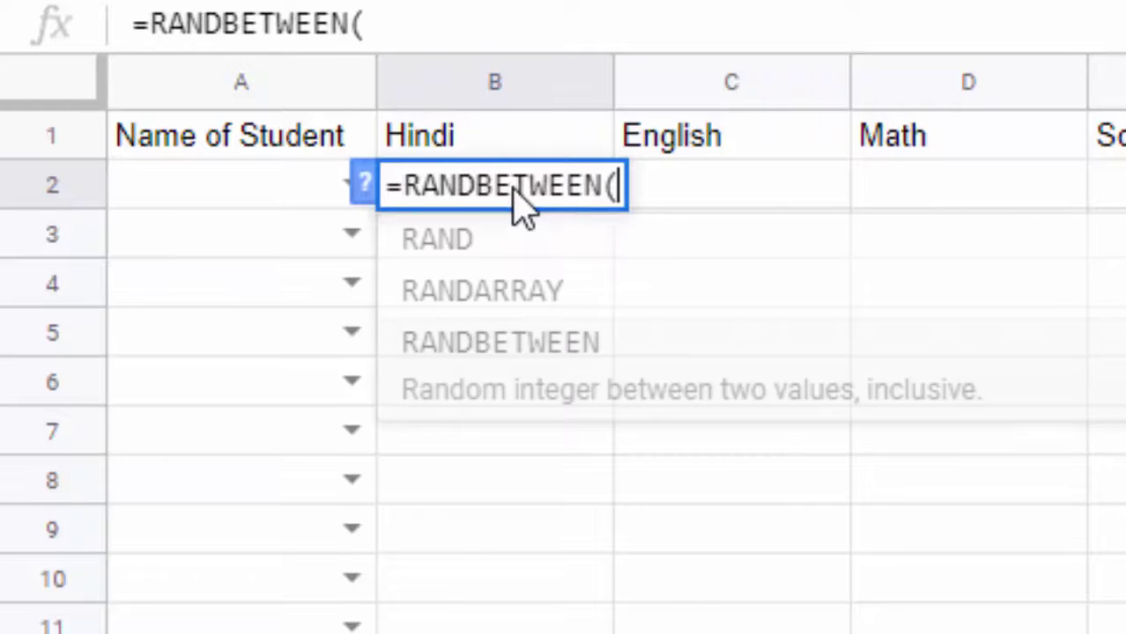
{"action": "type", "text": "5"}
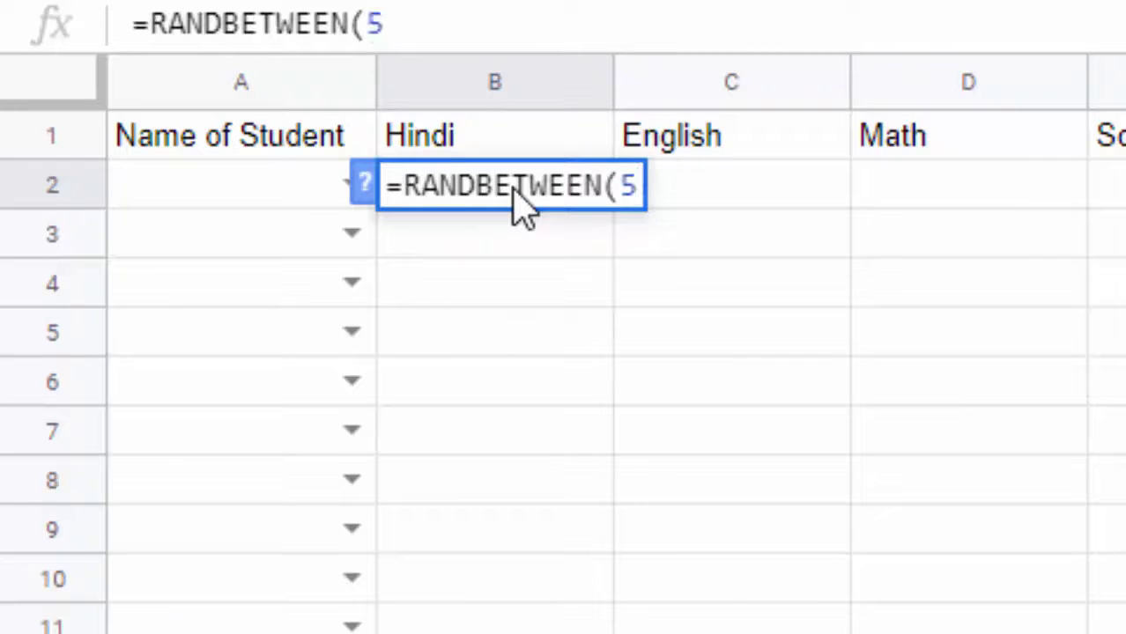
{"action": "type", "text": ",89"}
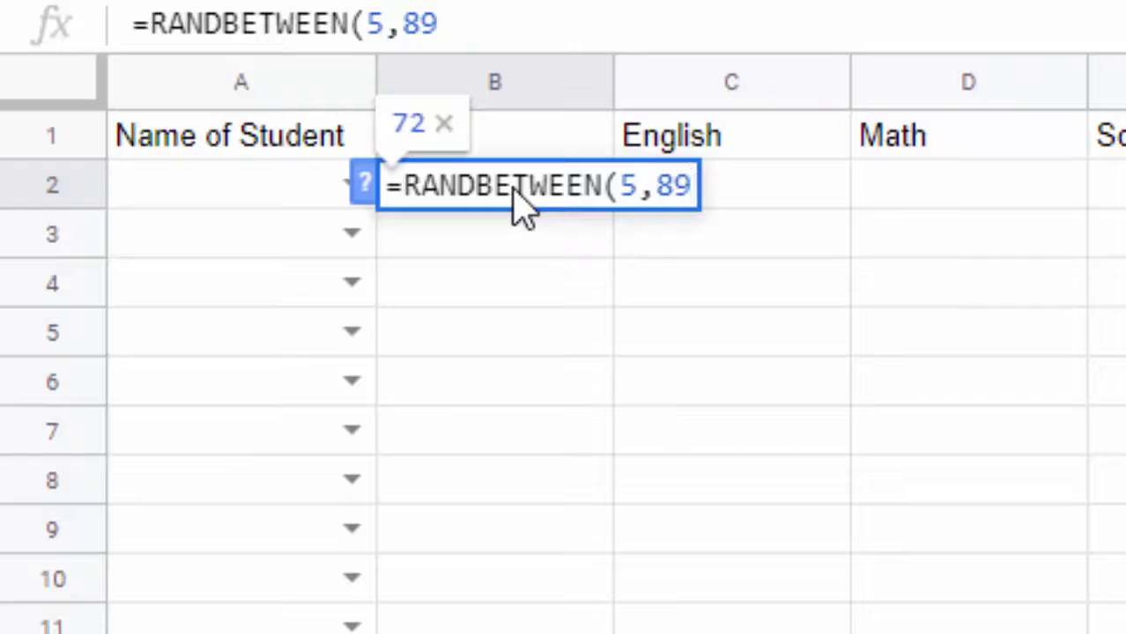
{"action": "type", "text": ")"}
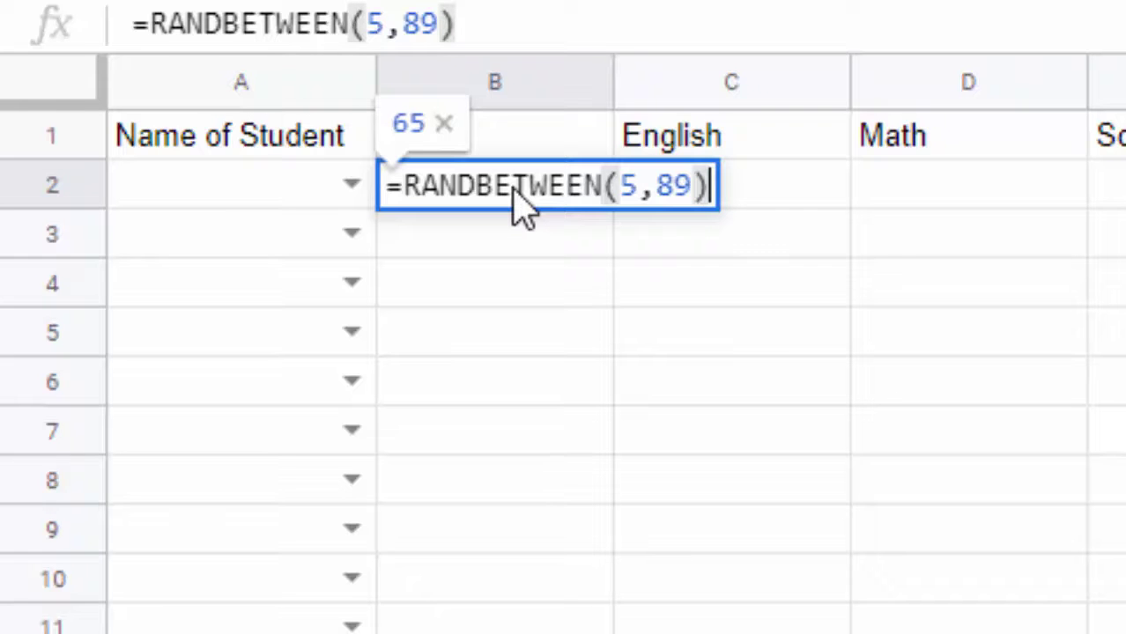
{"action": "key", "text": "Return"}
{"action": "left_click", "coordinate": [513, 188]}
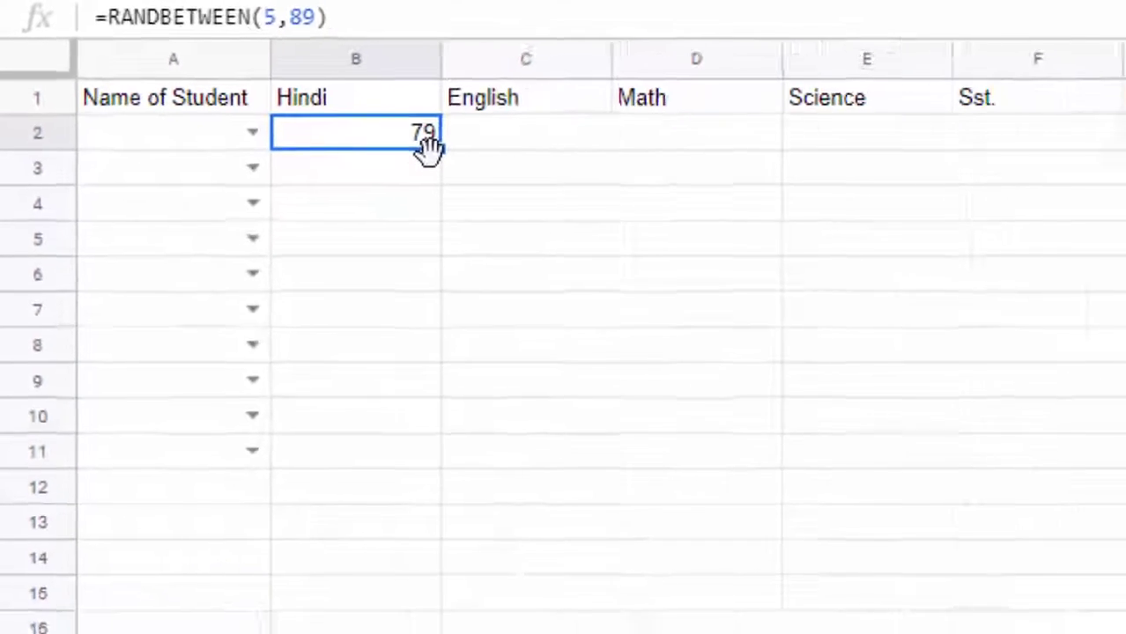
Fill the RANDBETWEEN formula across B2:G11, then paste the range back as values only
{"action": "mouse_move", "coordinate": [377, 128]}
{"action": "left_mouse_down"}
{"action": "mouse_move", "coordinate": [702, 163]}
{"action": "mouse_move", "coordinate": [1115, 160]}
{"action": "mouse_move", "coordinate": [1084, 145]}
{"action": "mouse_move", "coordinate": [1101, 388]}
{"action": "left_mouse_up"}
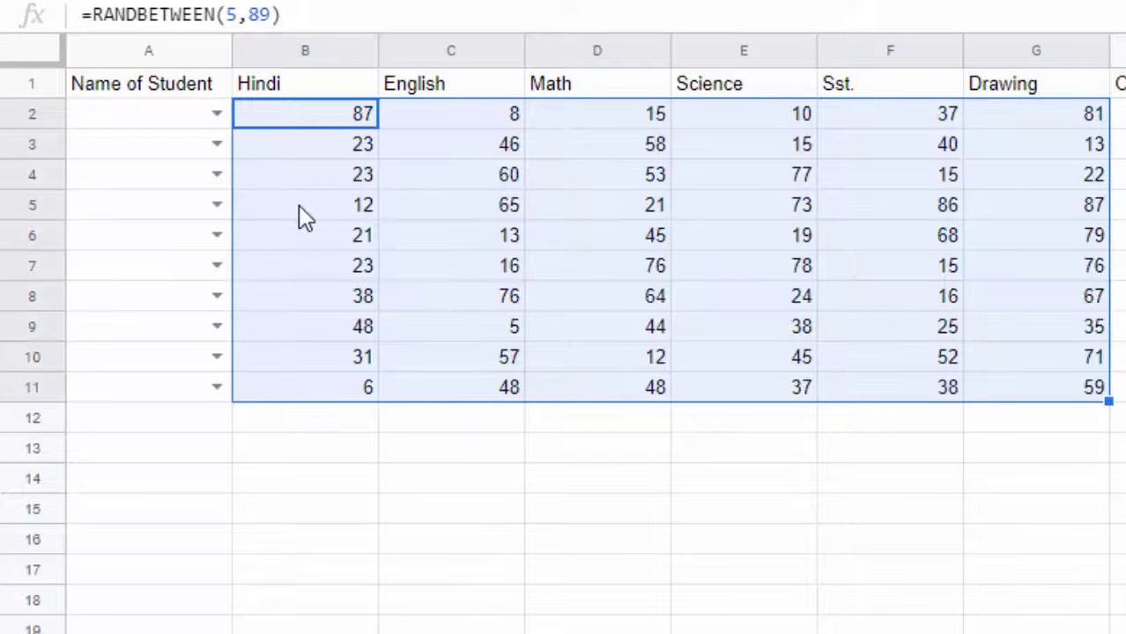
{"action": "right_click", "coordinate": [315, 181]}
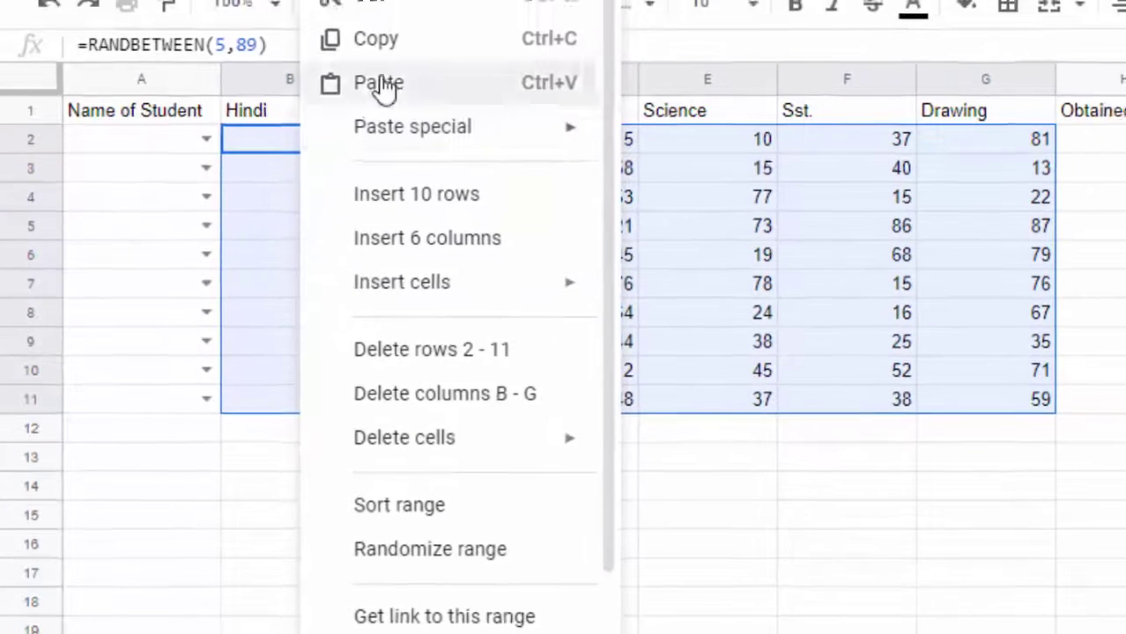
{"action": "left_click", "coordinate": [362, 83]}
{"action": "right_click", "coordinate": [354, 236]}
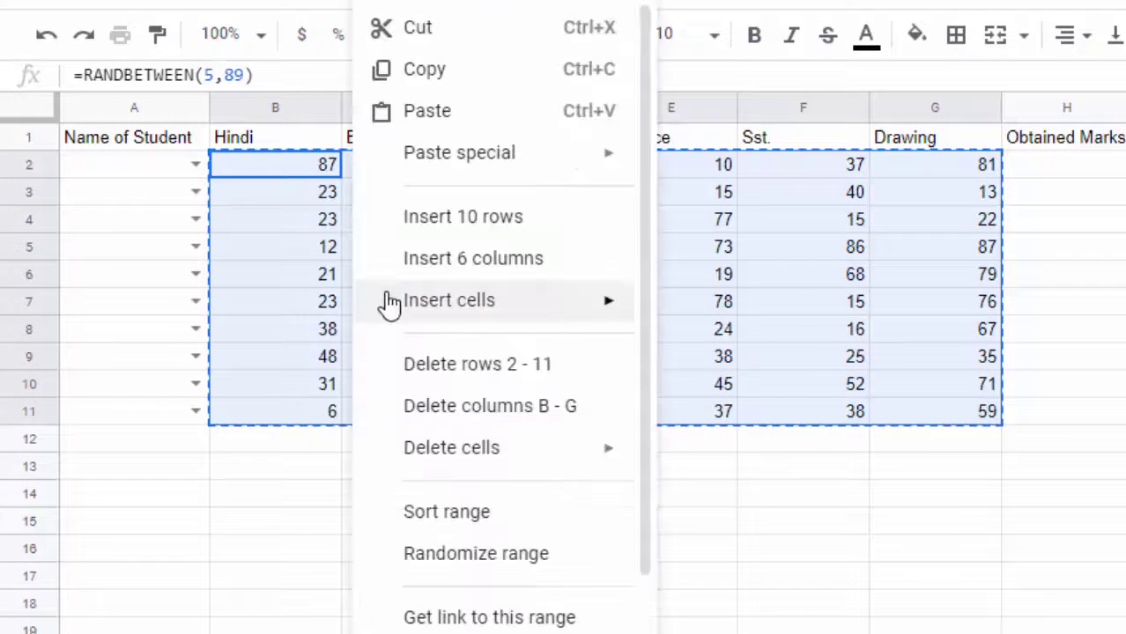
{"action": "mouse_move", "coordinate": [401, 303]}
{"action": "mouse_move", "coordinate": [474, 161]}
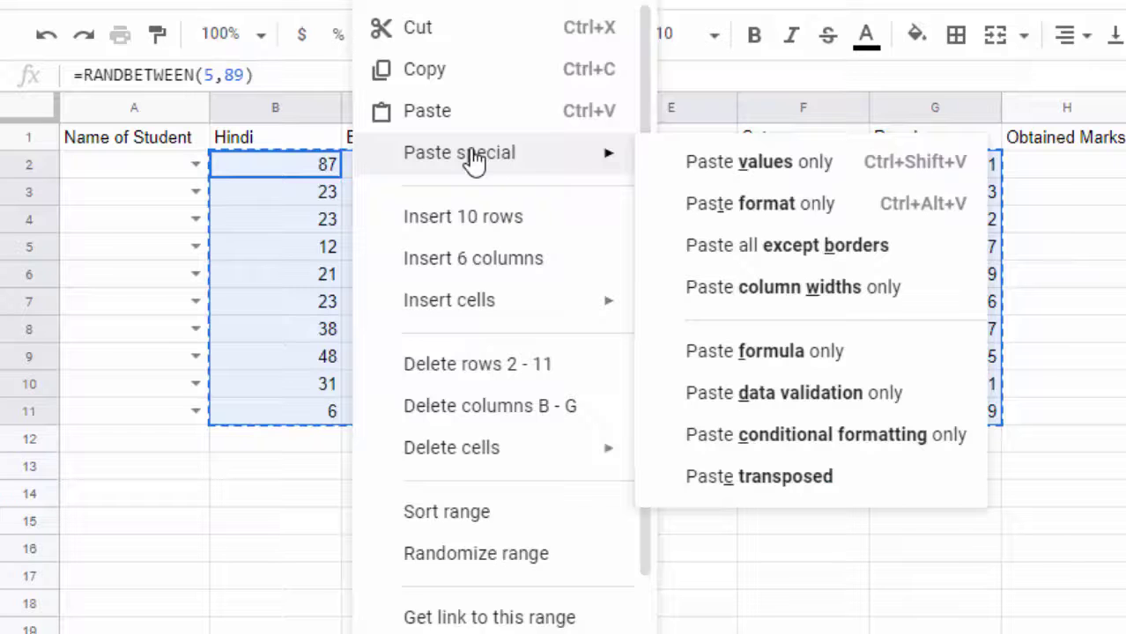
{"action": "left_click", "coordinate": [817, 161]}
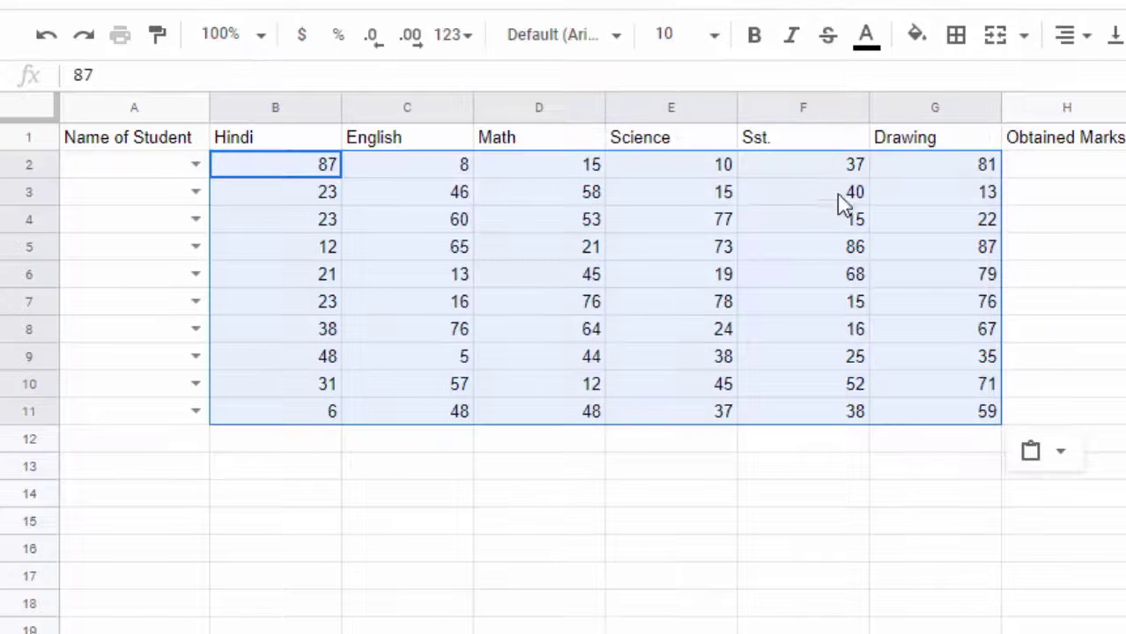
{"action": "left_click", "coordinate": [1015, 391]}
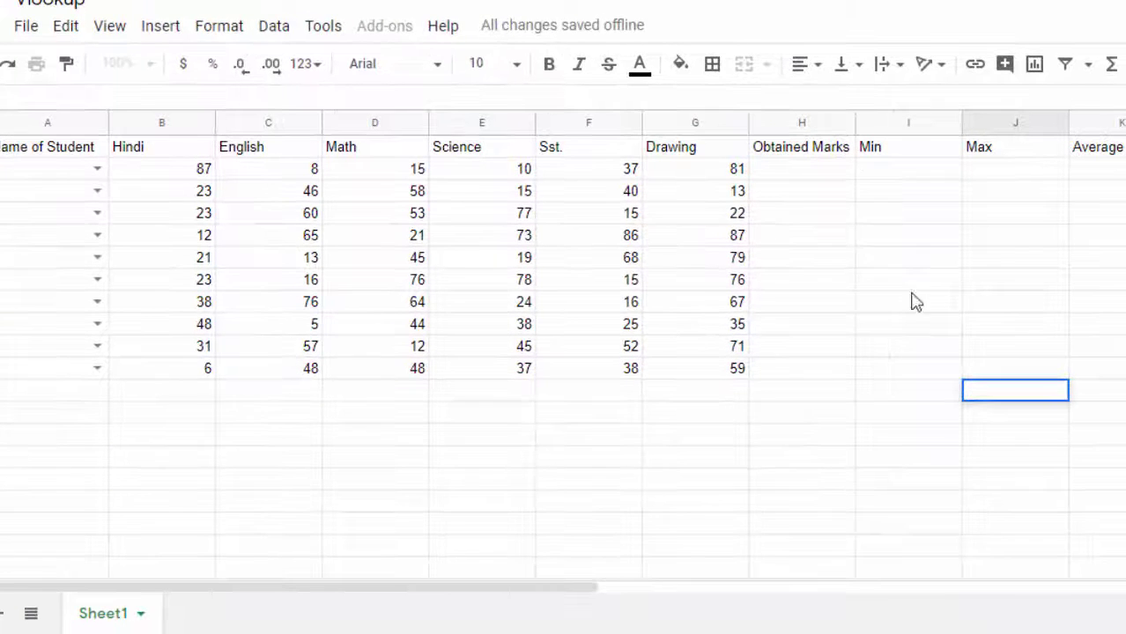
Pick Ram, Shyam and Sachin from the name dropdowns in A2, A3 and A4
{"action": "left_click", "coordinate": [836, 177]}
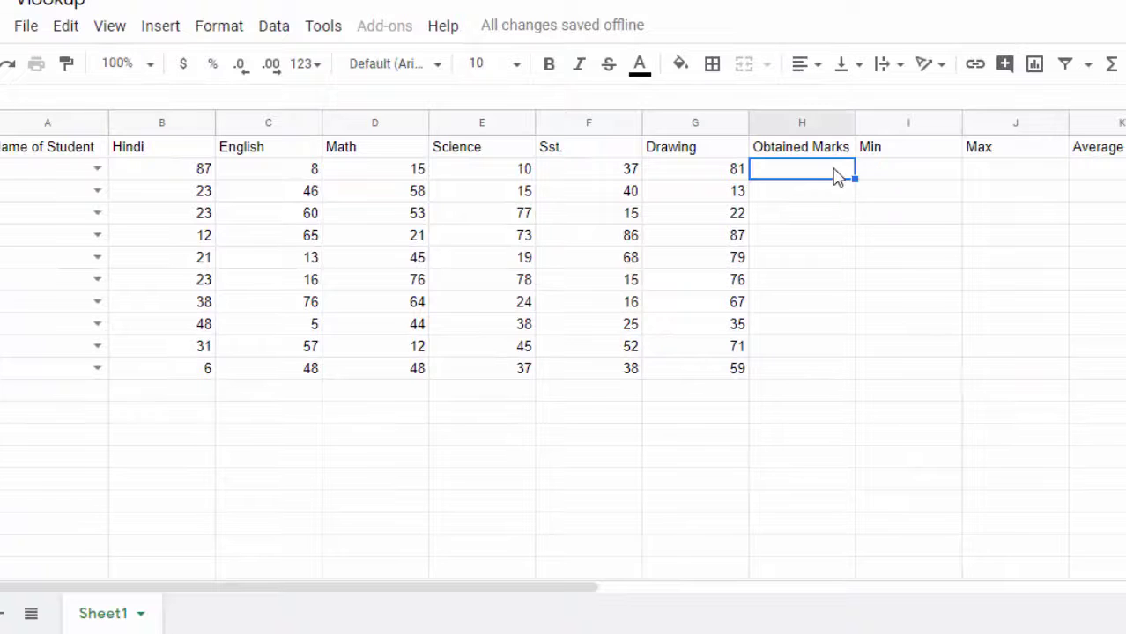
{"action": "left_click", "coordinate": [63, 170]}
{"action": "left_click", "coordinate": [137, 164]}
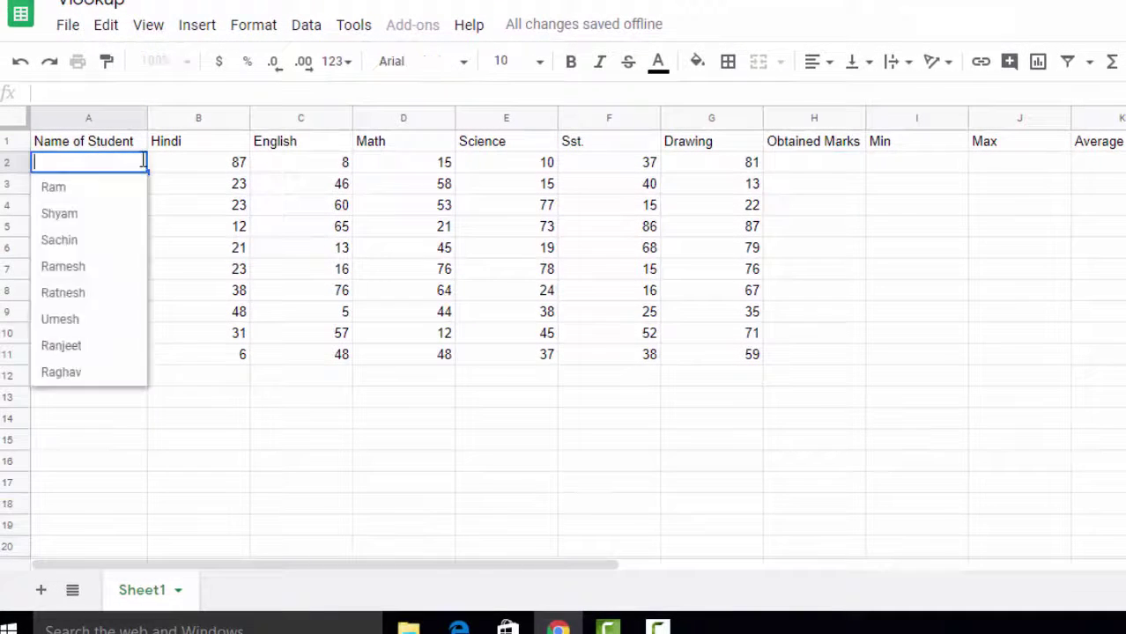
{"action": "left_click", "coordinate": [99, 187]}
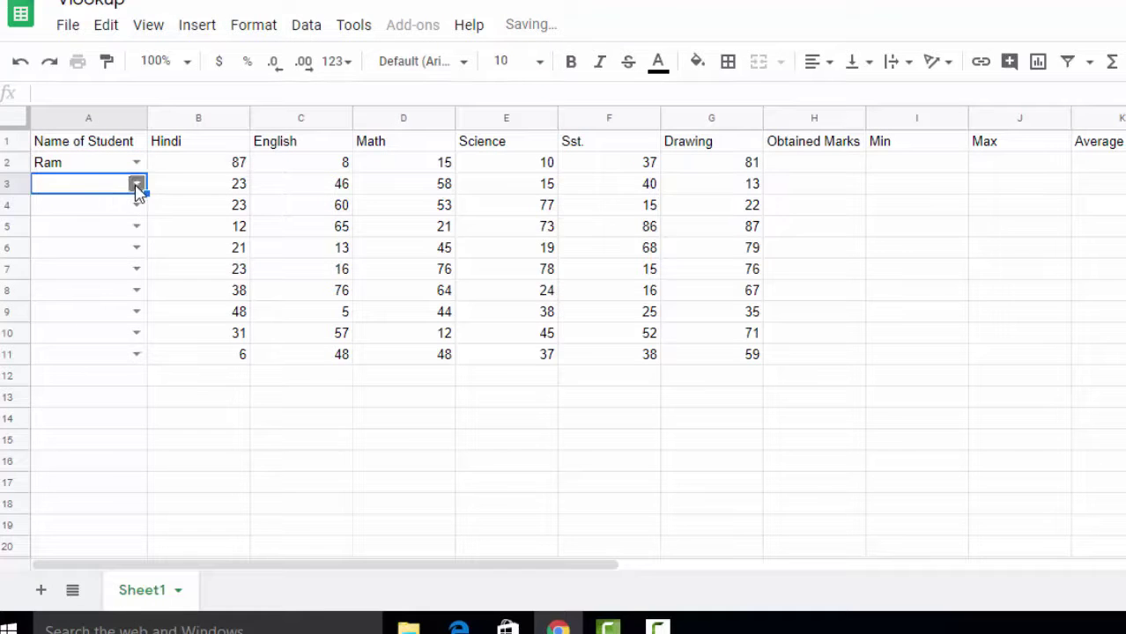
{"action": "left_click", "coordinate": [136, 186]}
{"action": "left_click", "coordinate": [104, 236]}
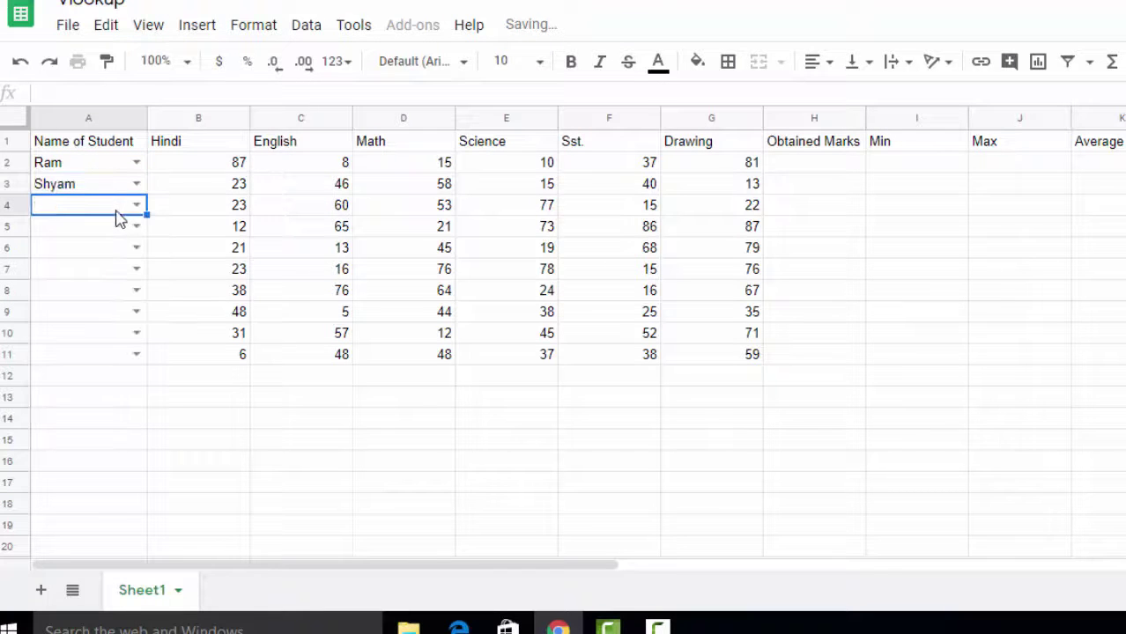
{"action": "left_click", "coordinate": [138, 205]}
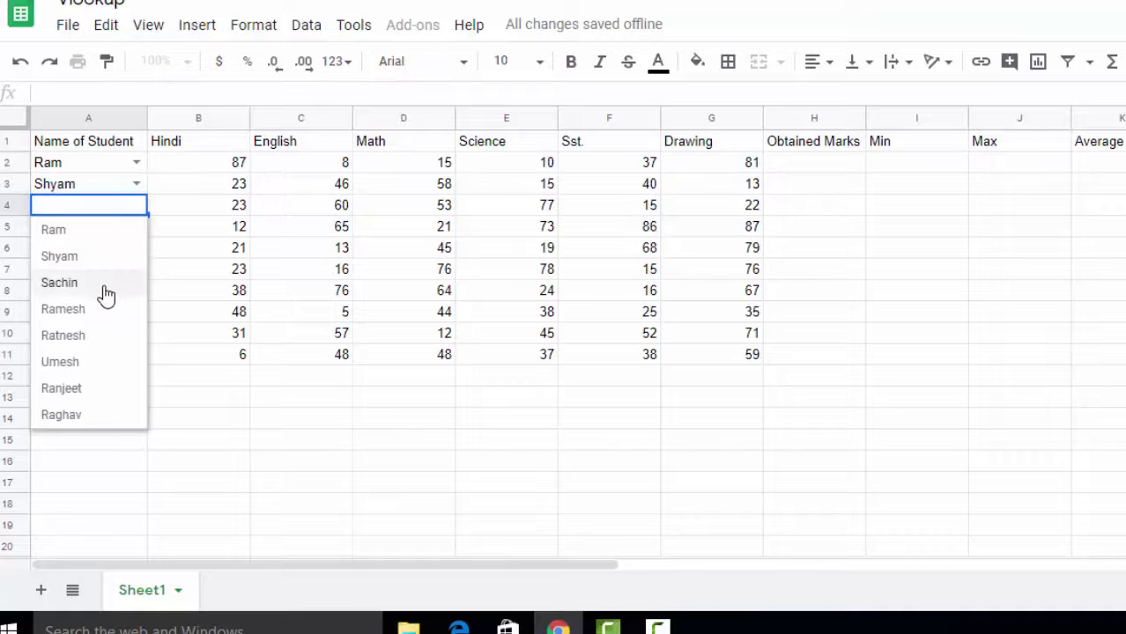
{"action": "left_click", "coordinate": [104, 287]}
Set A5–A7 to Ramesh, Umesh and Raghav, A10 to Raghav and A11 to Ram
{"action": "left_click", "coordinate": [121, 231]}
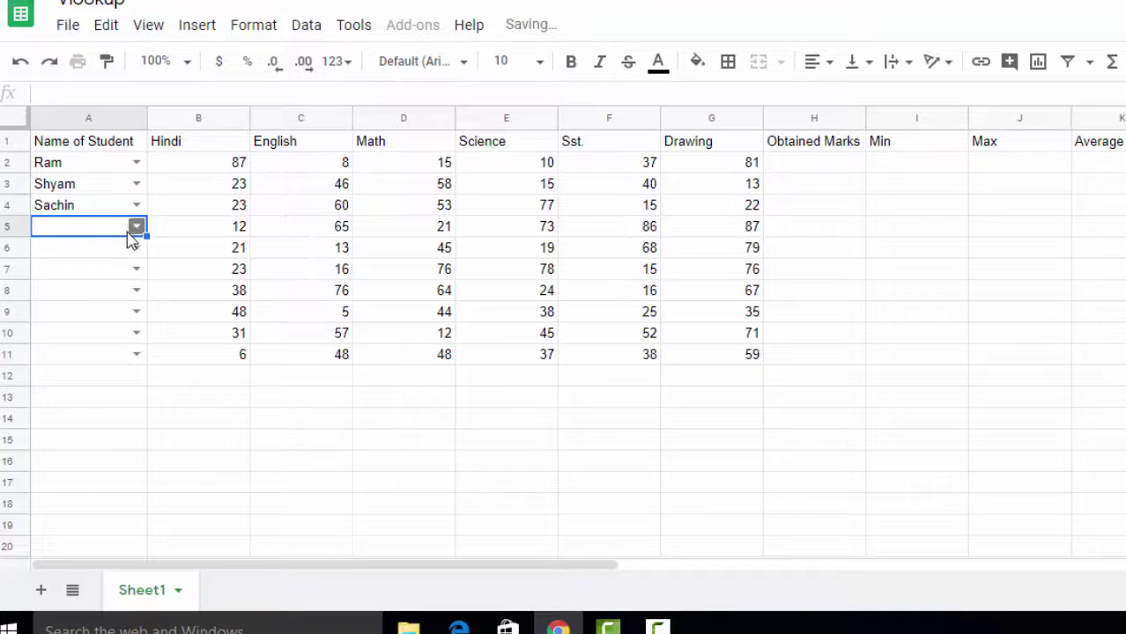
{"action": "left_click", "coordinate": [136, 227]}
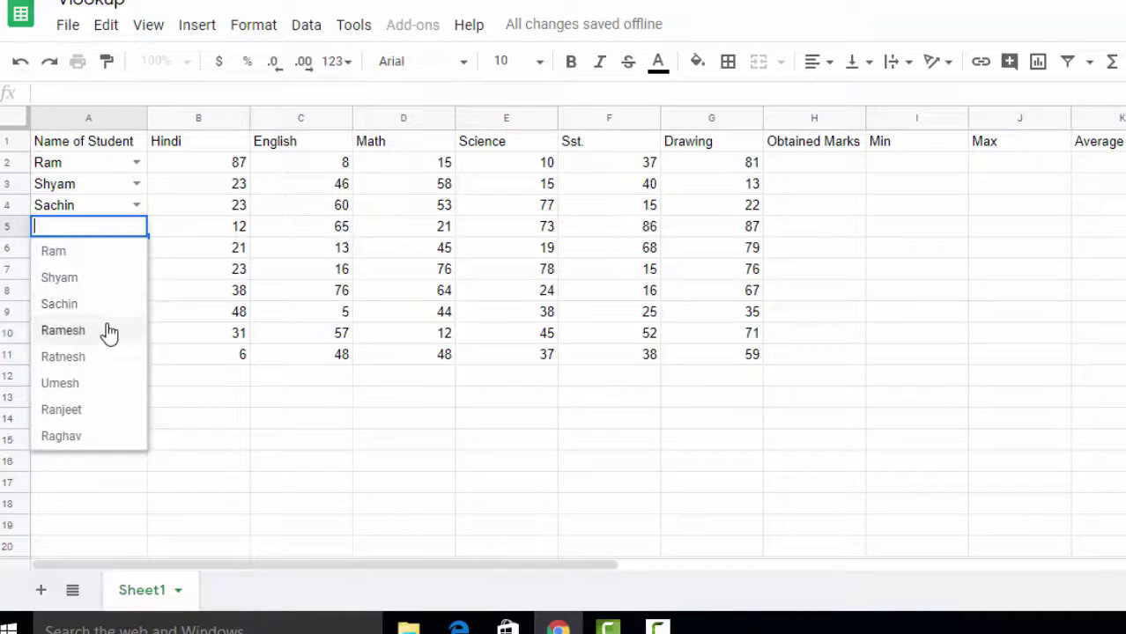
{"action": "left_click", "coordinate": [63, 331]}
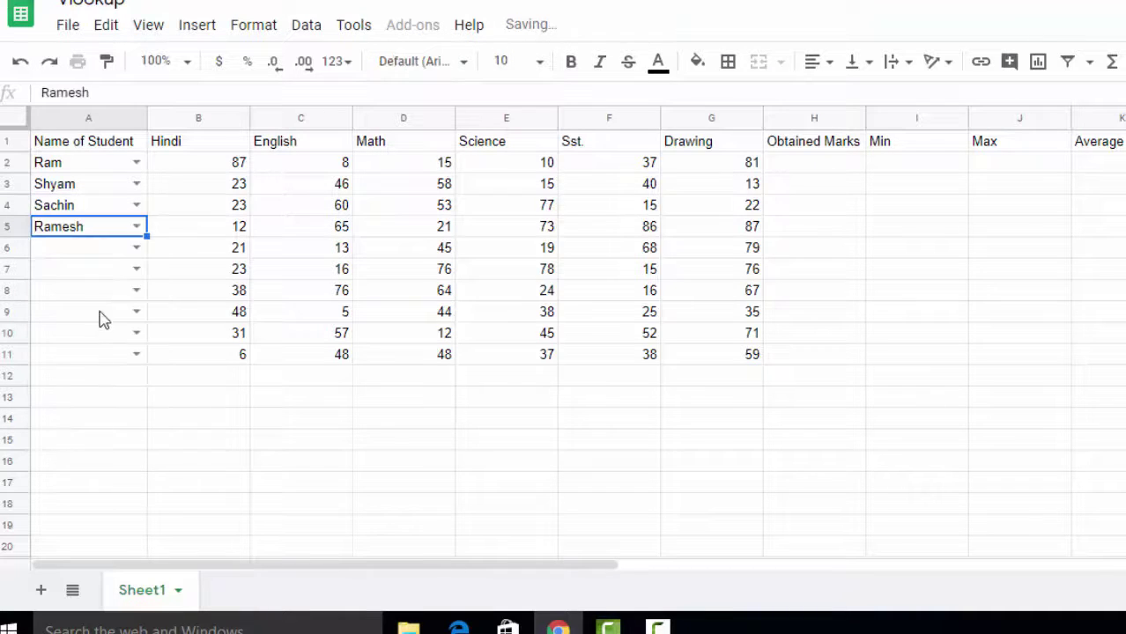
{"action": "left_click", "coordinate": [137, 248]}
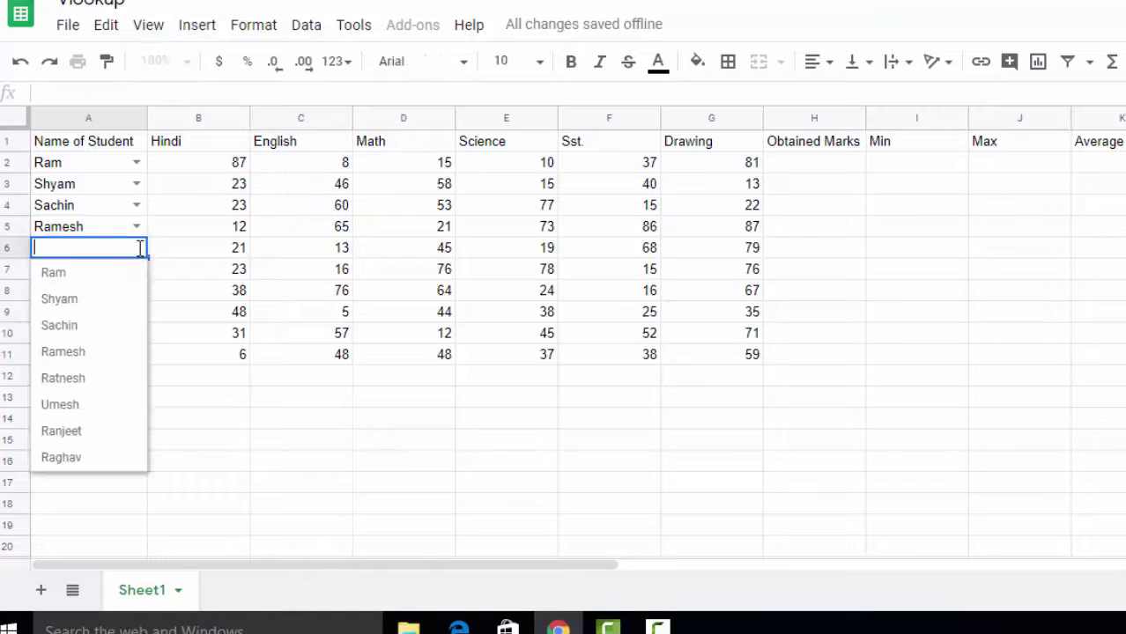
{"action": "left_click", "coordinate": [100, 404]}
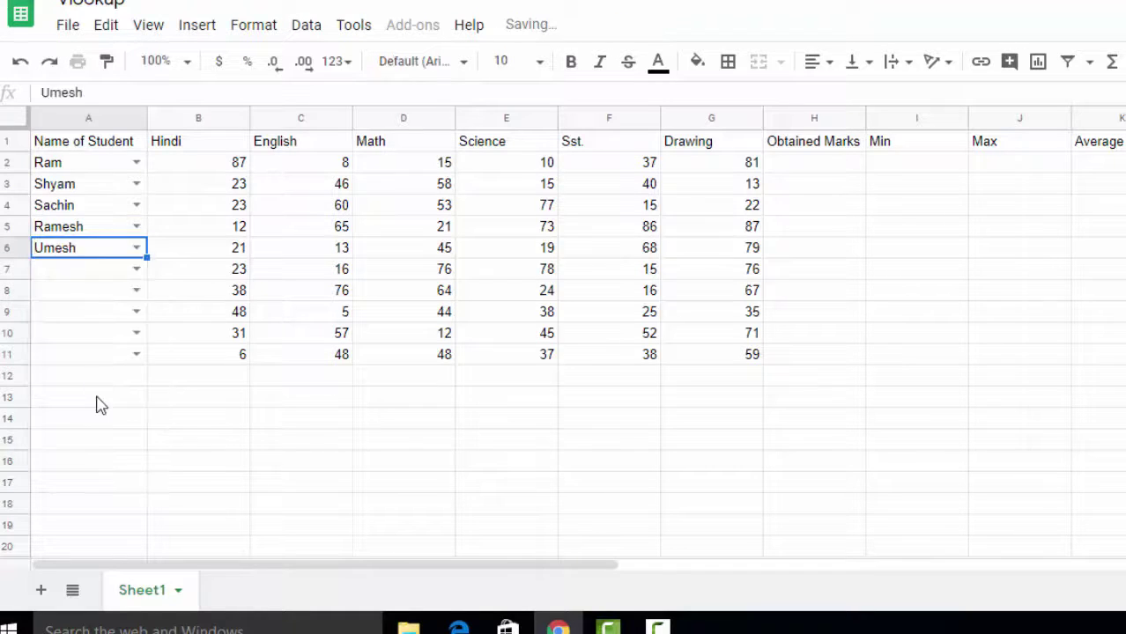
{"action": "left_click", "coordinate": [93, 273]}
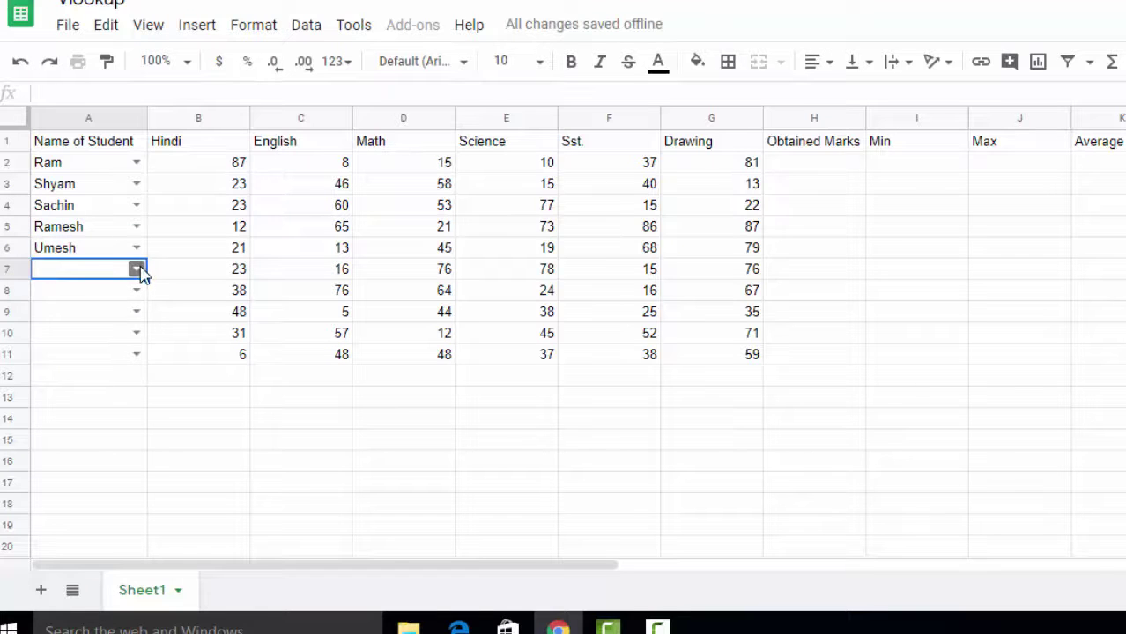
{"action": "left_click", "coordinate": [137, 270]}
{"action": "left_click", "coordinate": [96, 481]}
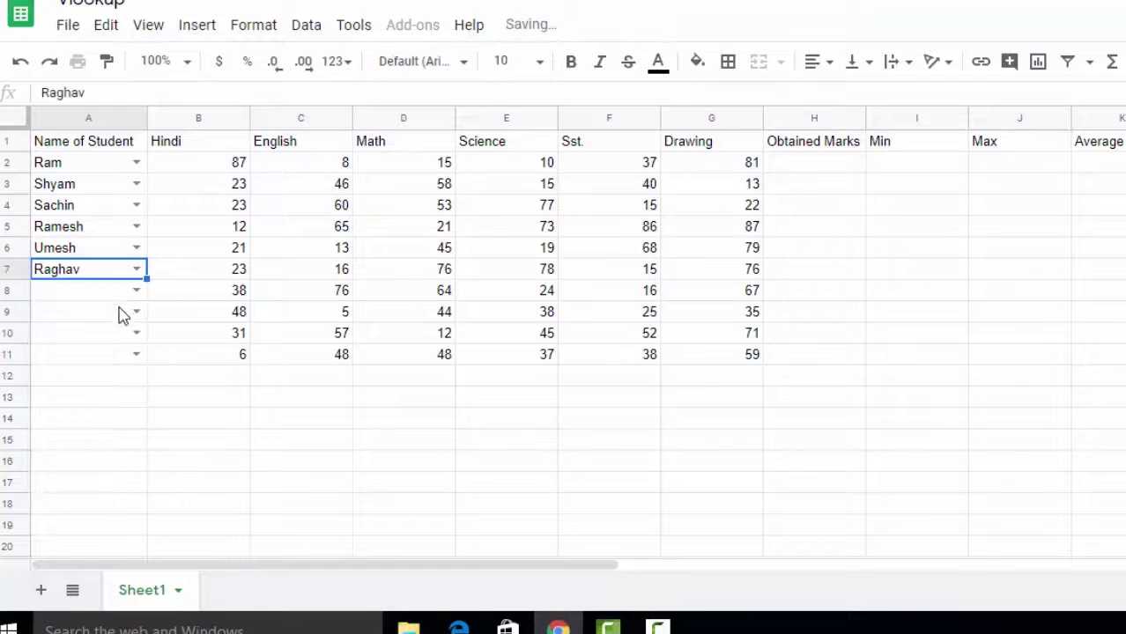
{"action": "left_click", "coordinate": [76, 541]}
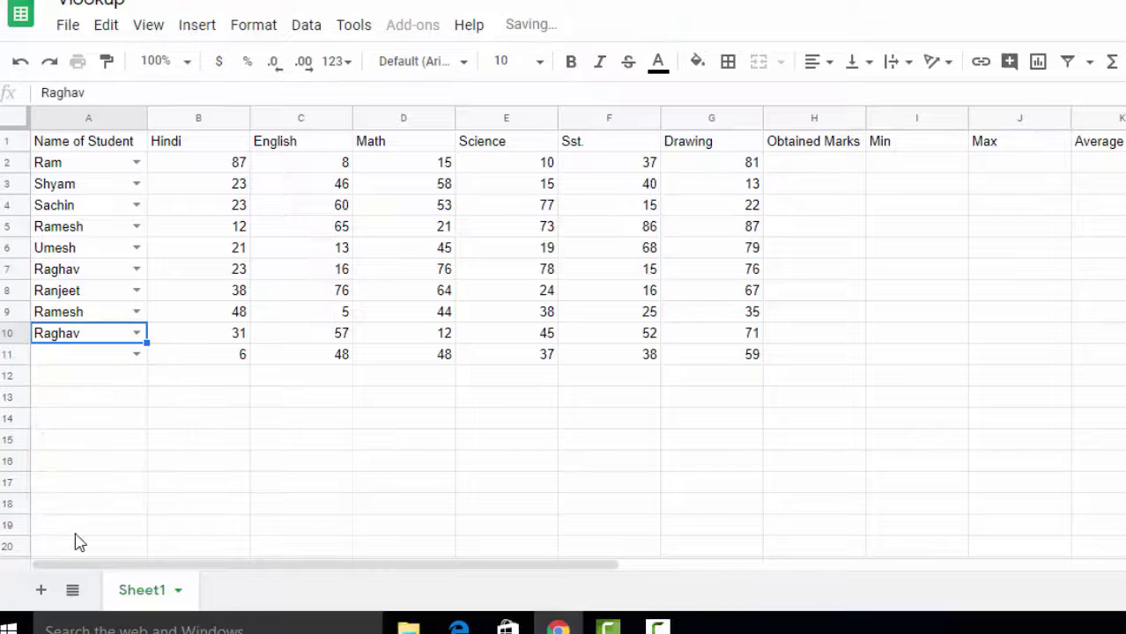
{"action": "left_click", "coordinate": [112, 359]}
{"action": "left_click", "coordinate": [136, 355]}
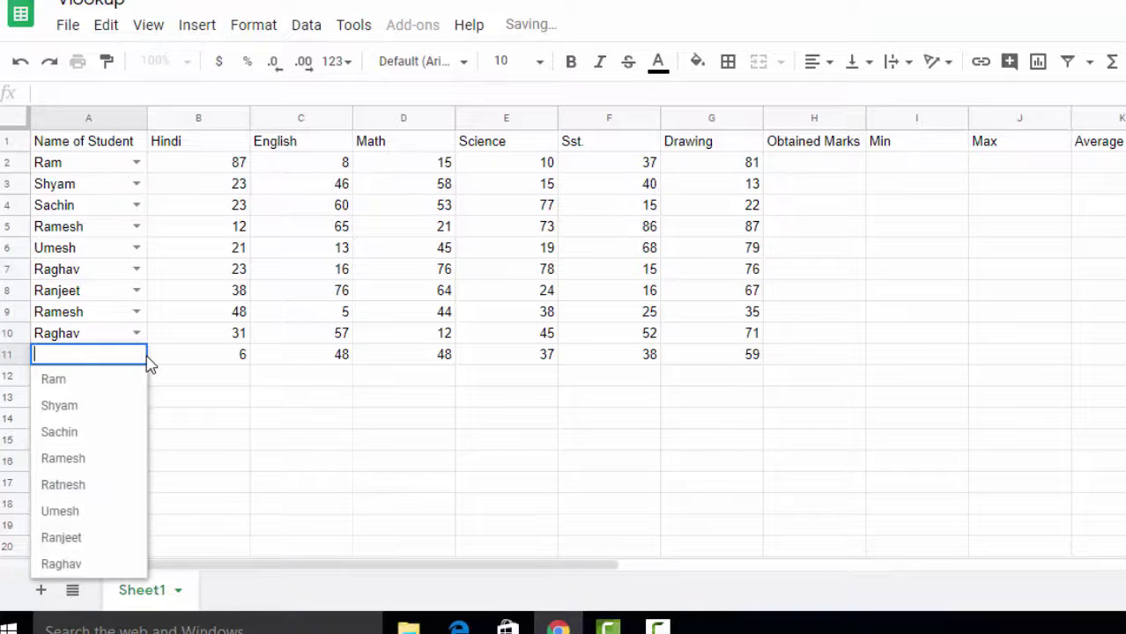
{"action": "left_click", "coordinate": [103, 384]}
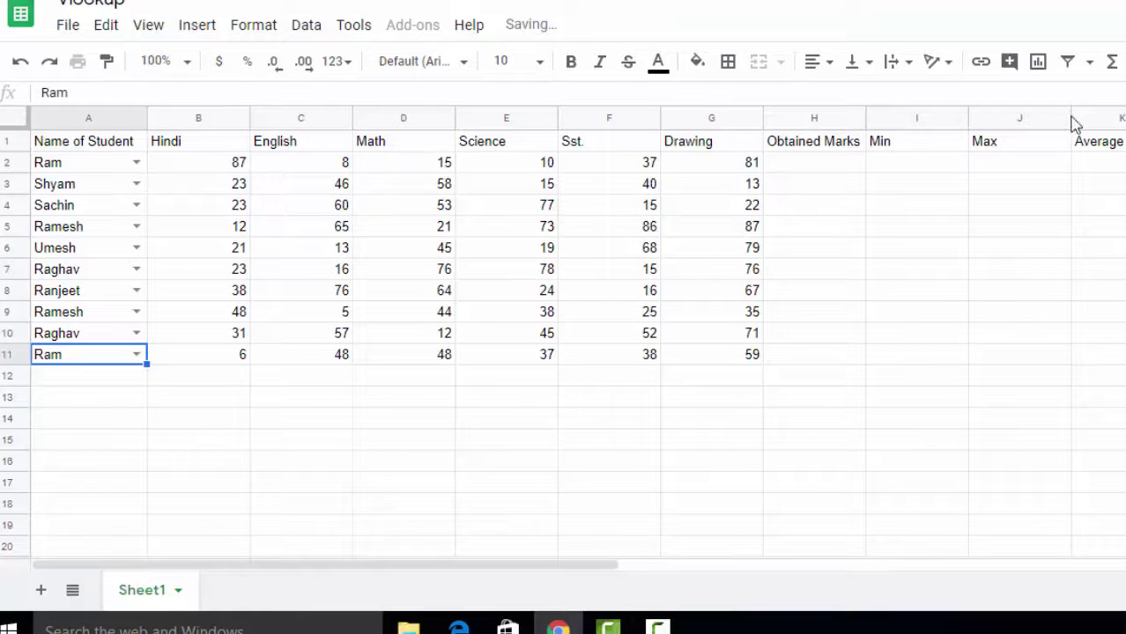
Enter =SUM(B2:G2) in H2 (238) and fill it down to H11
{"action": "left_click", "coordinate": [833, 166]}
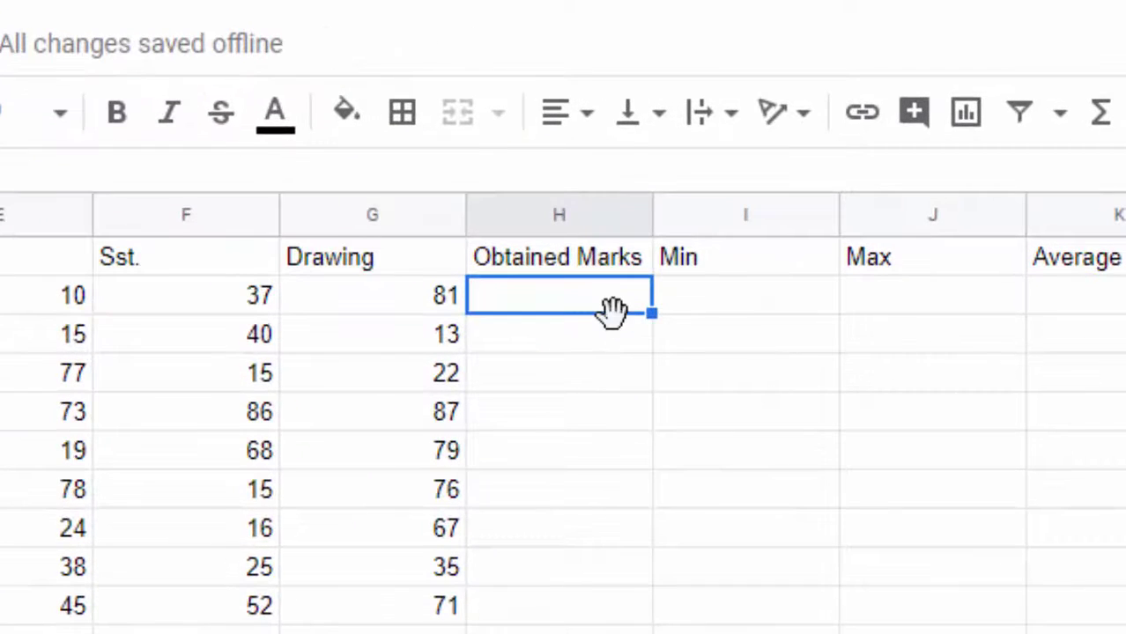
{"action": "type", "text": "=s"}
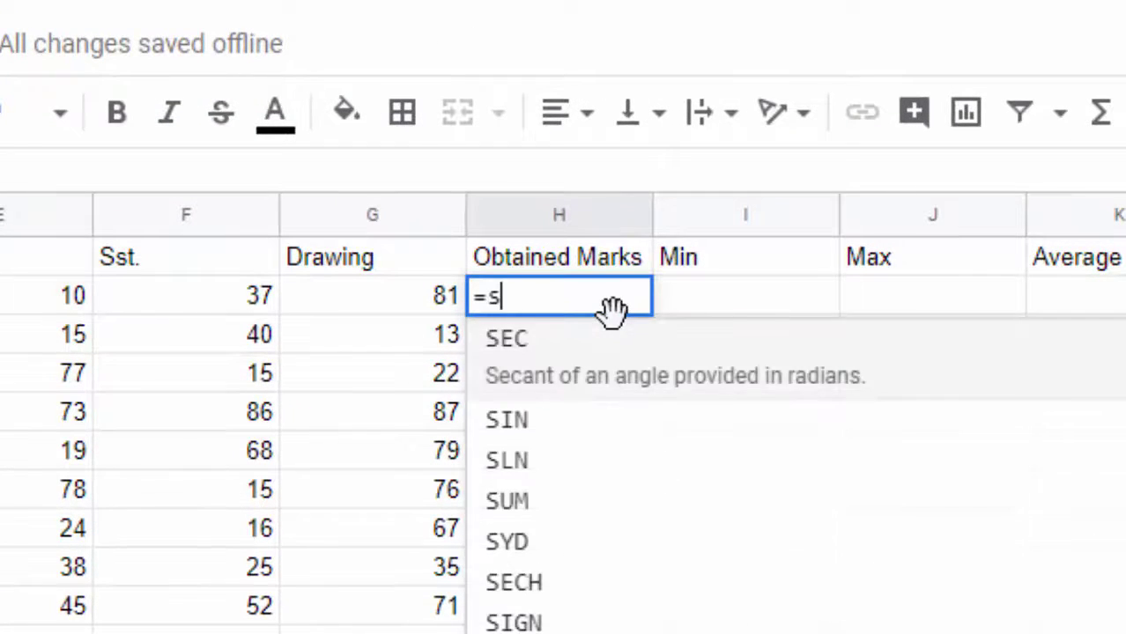
{"action": "type", "text": "um"}
{"action": "key", "text": "Tab"}
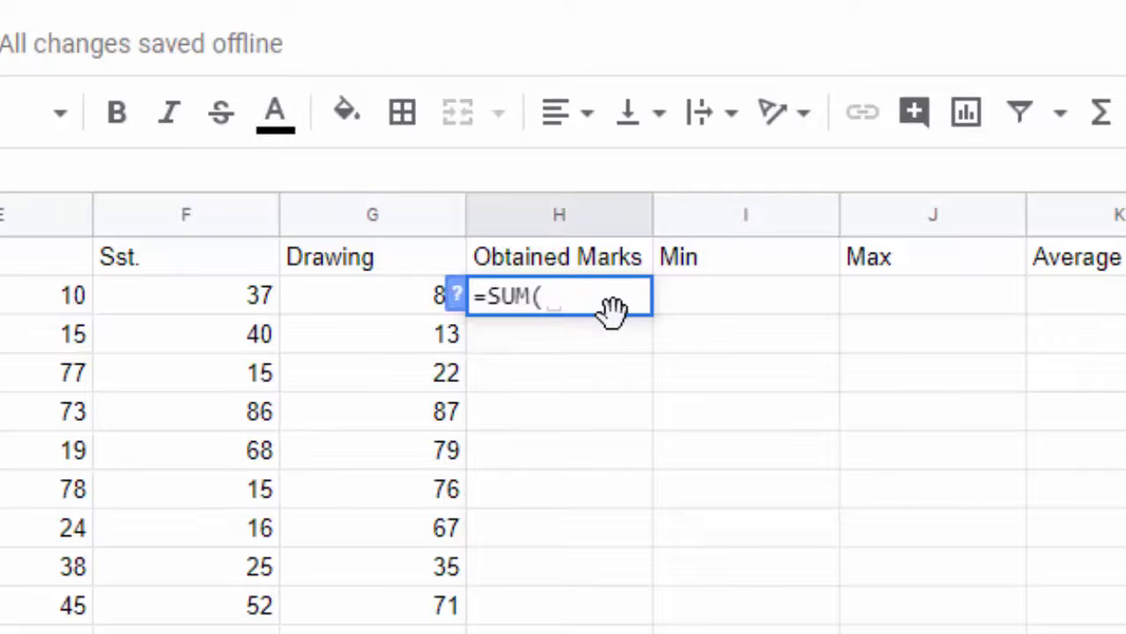
{"action": "left_click_drag", "start_coordinate": [2, 296], "coordinate": [334, 300]}
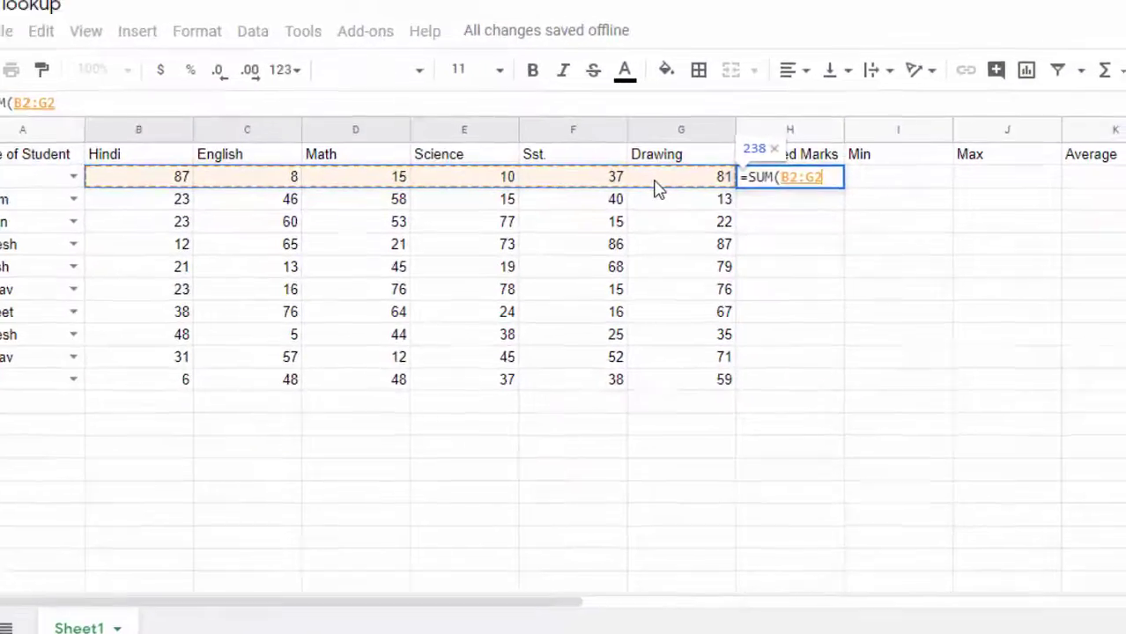
{"action": "key", "text": "Return"}
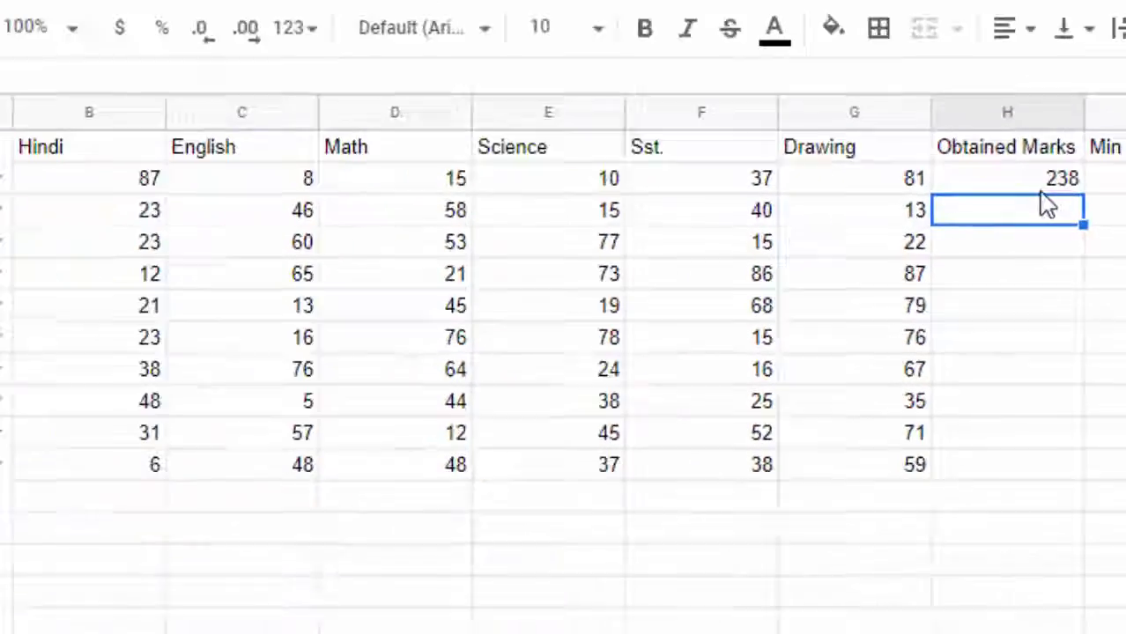
{"action": "left_click", "coordinate": [1044, 187]}
{"action": "double_click", "coordinate": [1082, 187]}
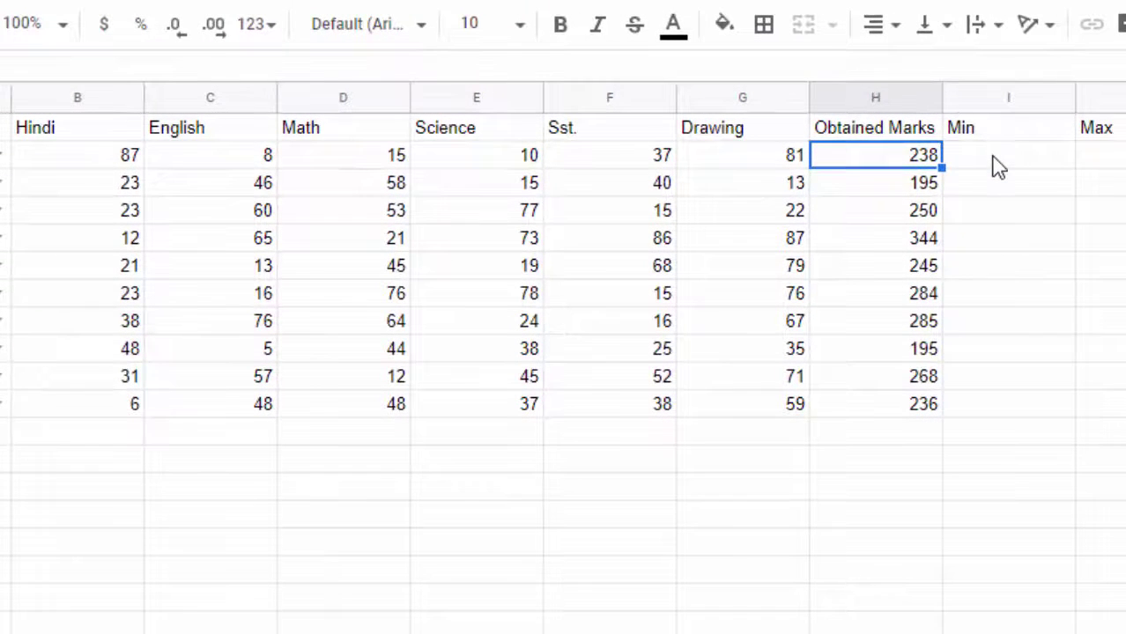
{"action": "left_click", "coordinate": [998, 167]}
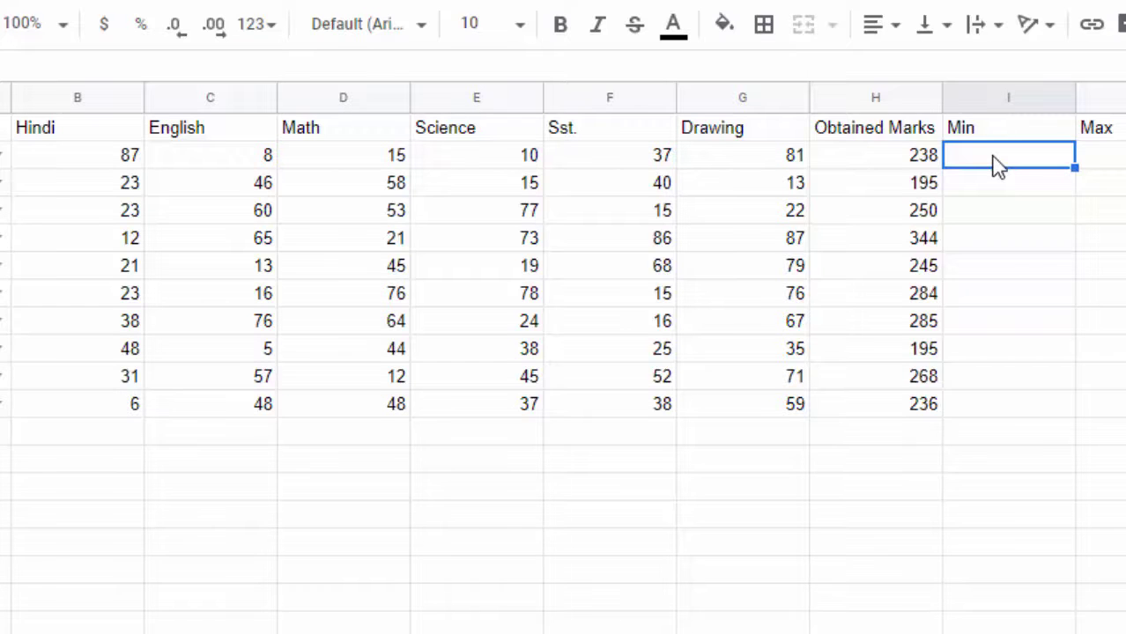
Enter =MIN(B2:G2) in I2 and fill it down to I11
{"action": "type", "text": "=min"}
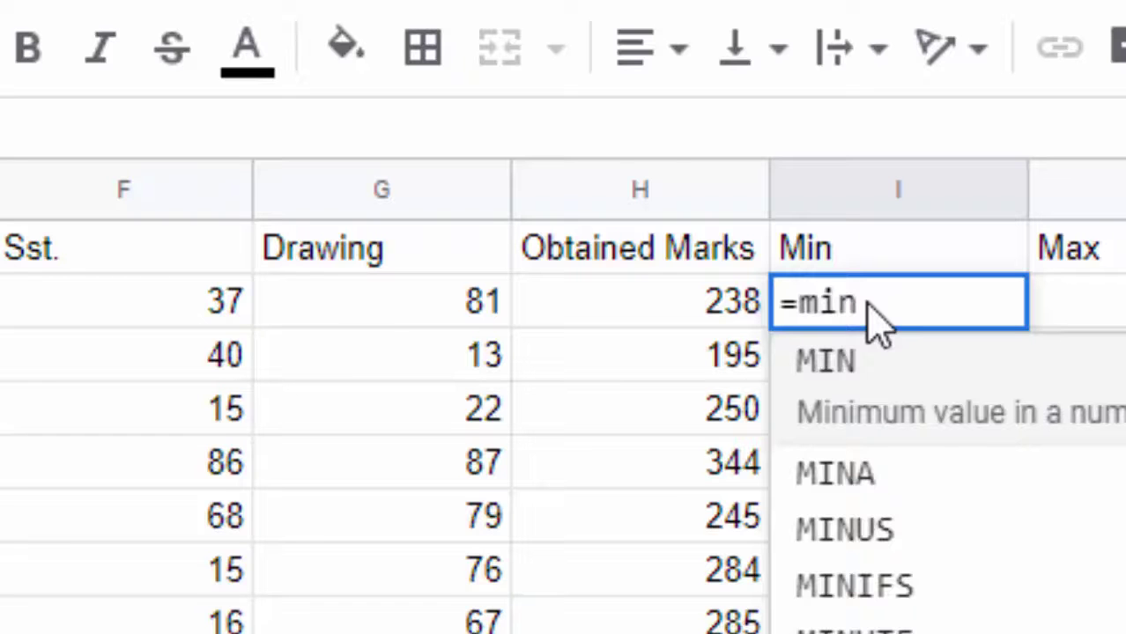
{"action": "key", "text": "Tab"}
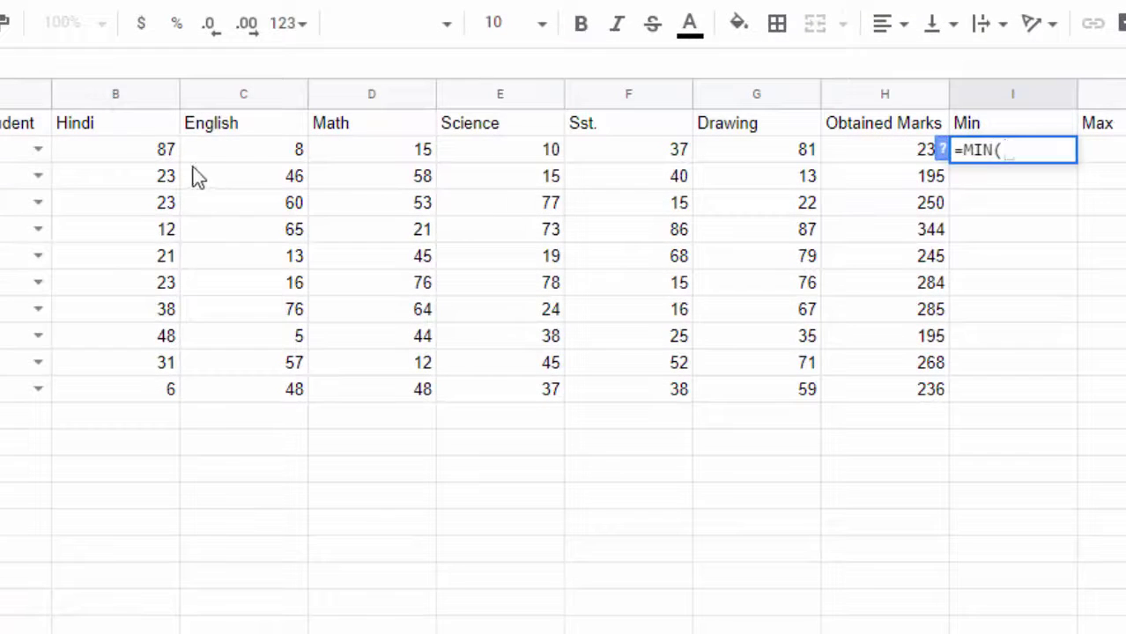
{"action": "left_click_drag", "start_coordinate": [145, 150], "coordinate": [744, 151]}
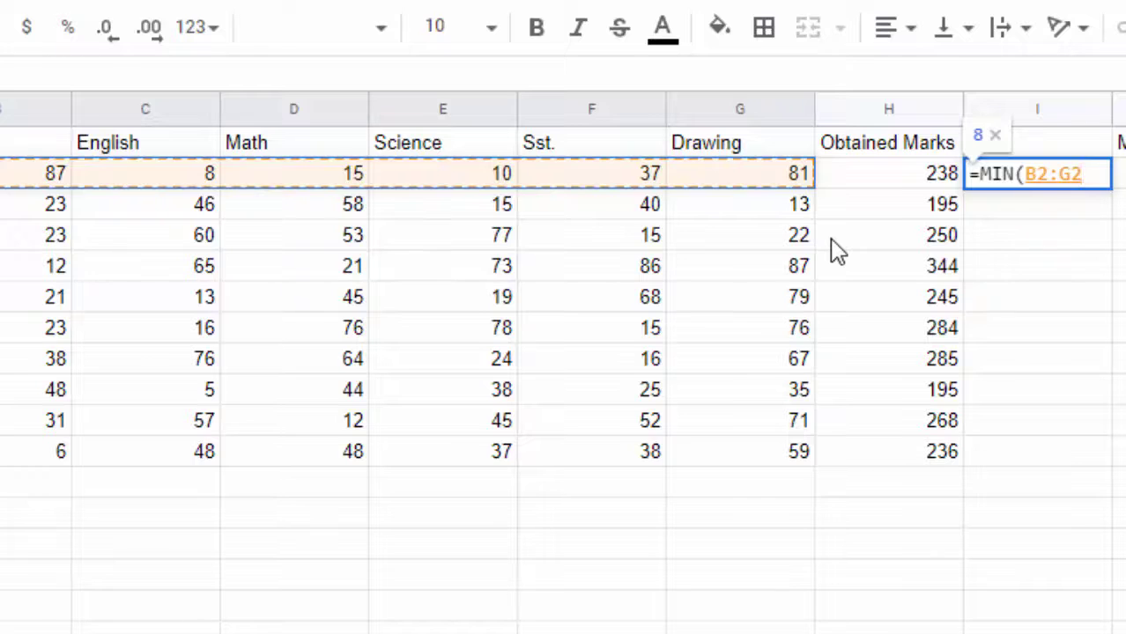
{"action": "type", "text": ")"}
{"action": "key", "text": "Return"}
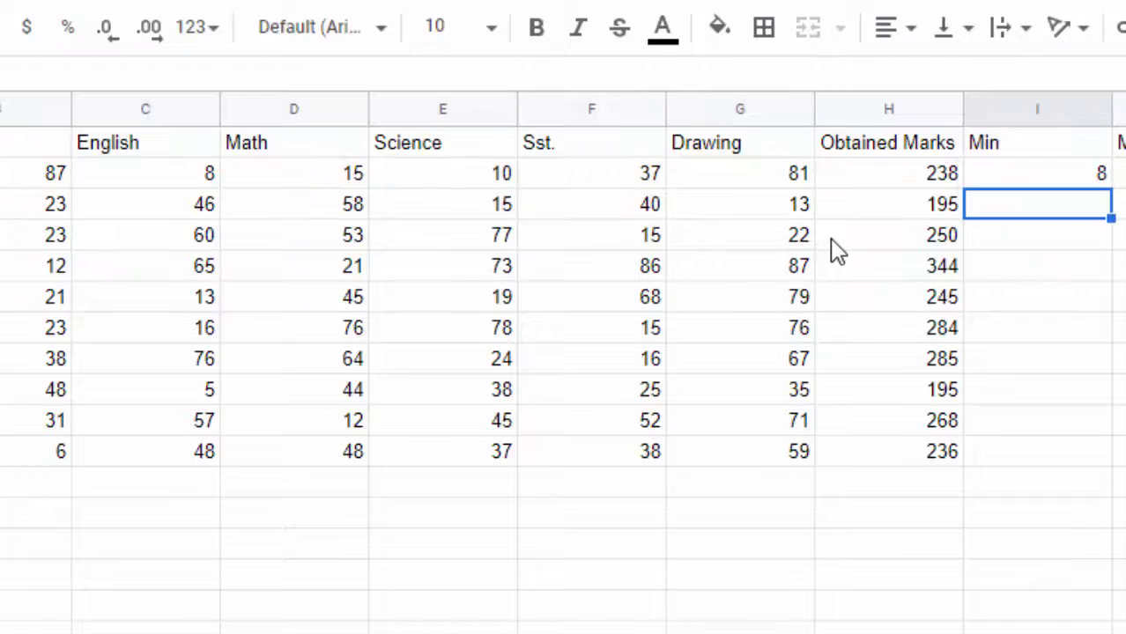
{"action": "left_click", "coordinate": [1049, 182]}
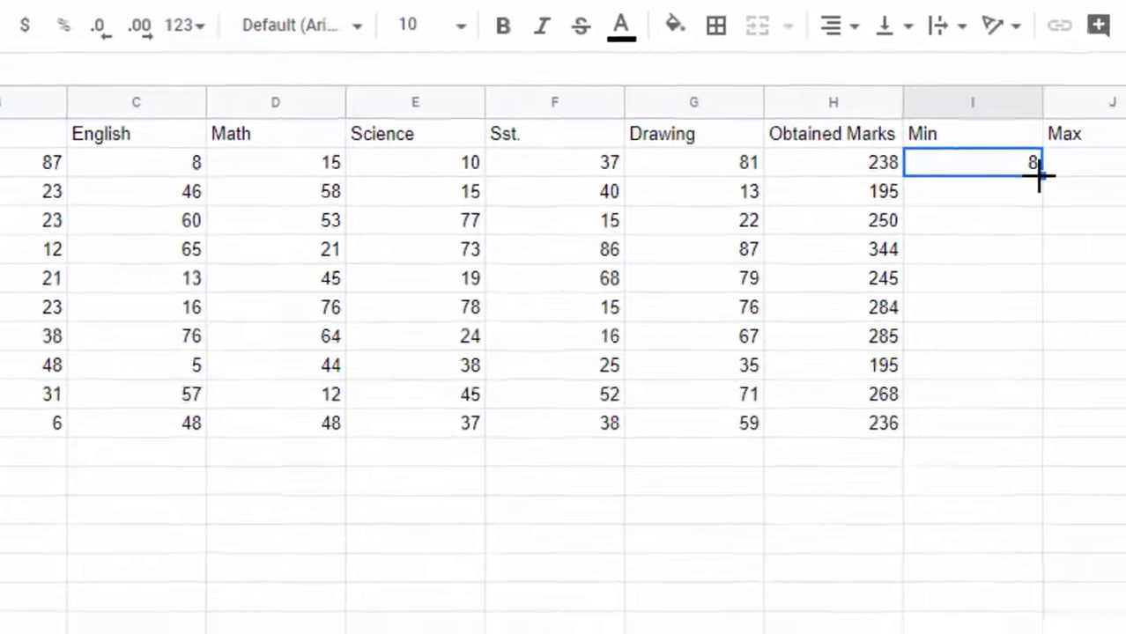
{"action": "double_click", "coordinate": [1110, 187]}
{"action": "left_click", "coordinate": [1003, 150]}
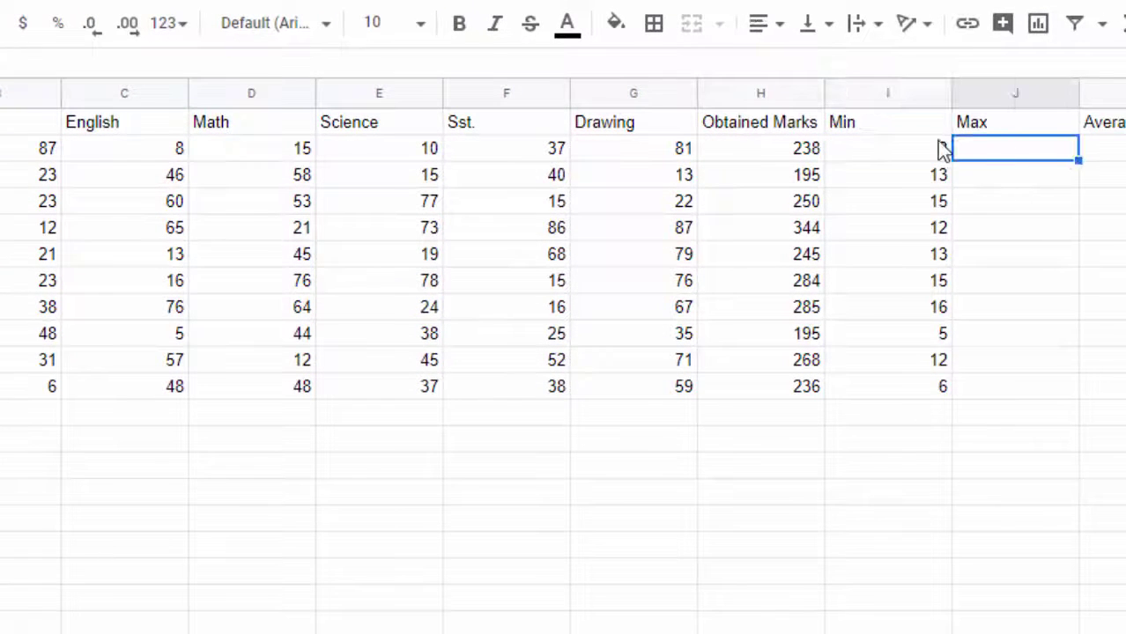
Enter =MAX(B2:G2) in J2 (87) and copy it down through J11
{"action": "type", "text": "=max"}
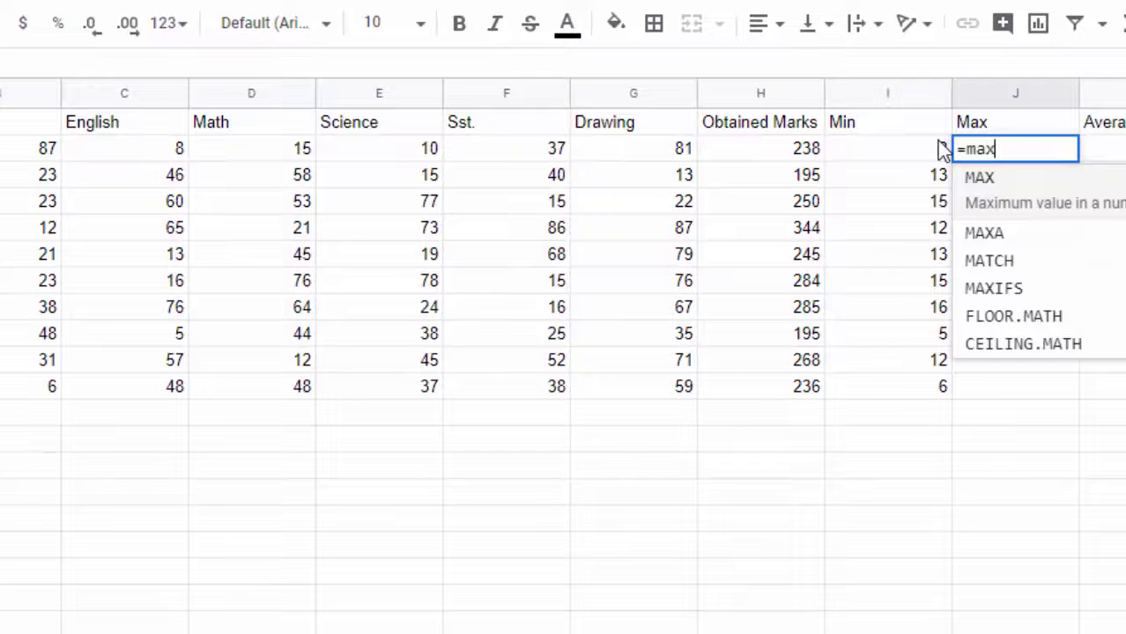
{"action": "key", "text": "Tab"}
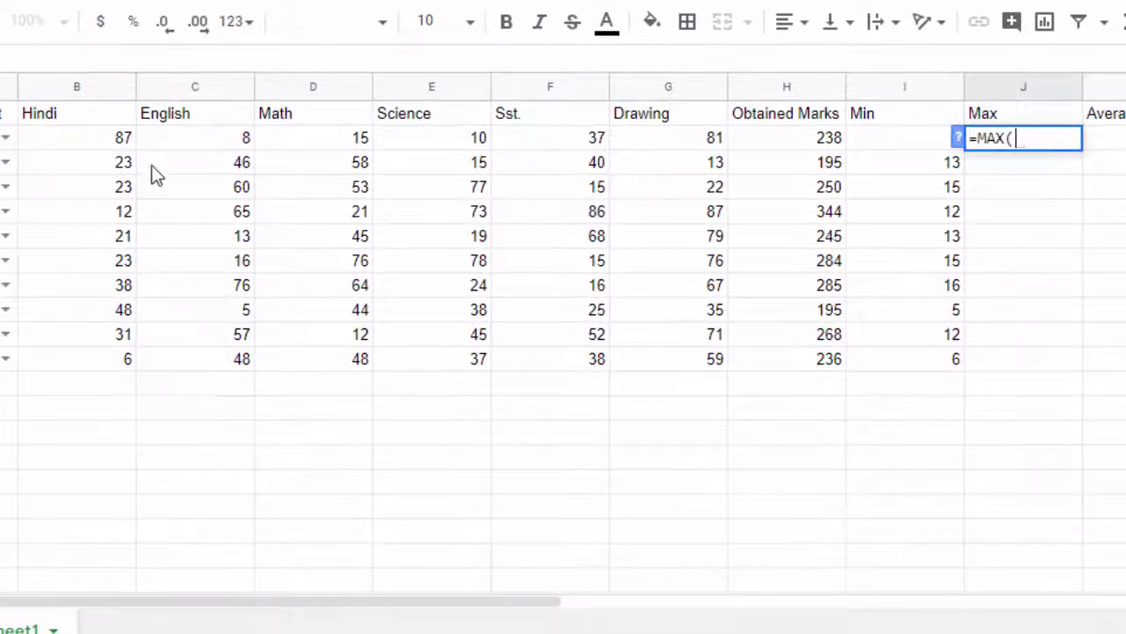
{"action": "left_click_drag", "start_coordinate": [77, 132], "coordinate": [679, 146]}
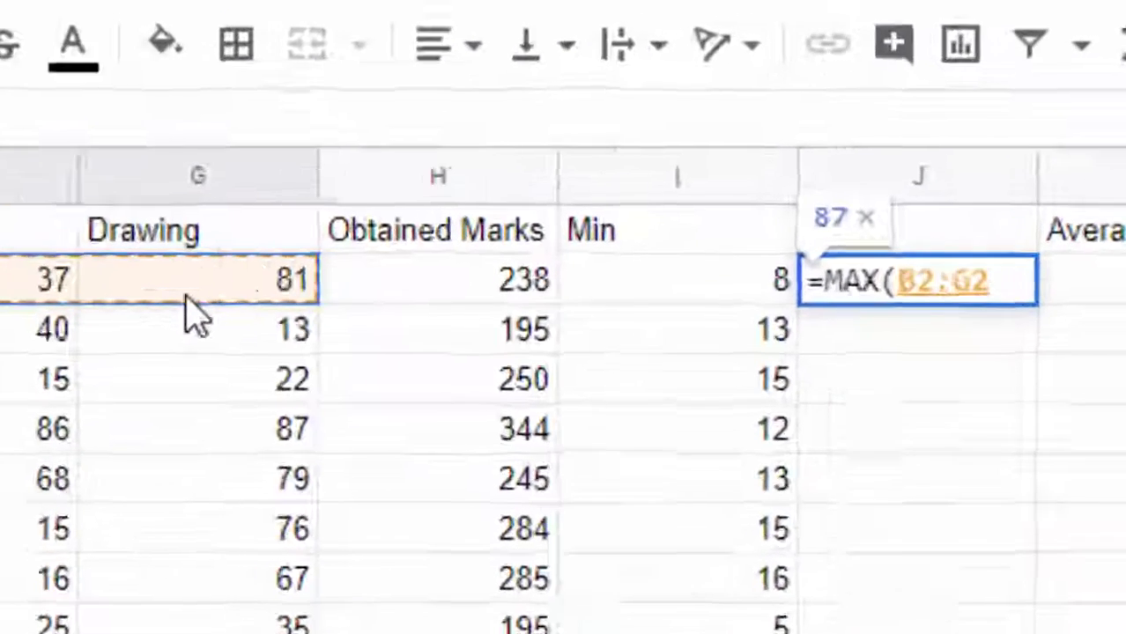
{"action": "type", "text": ")"}
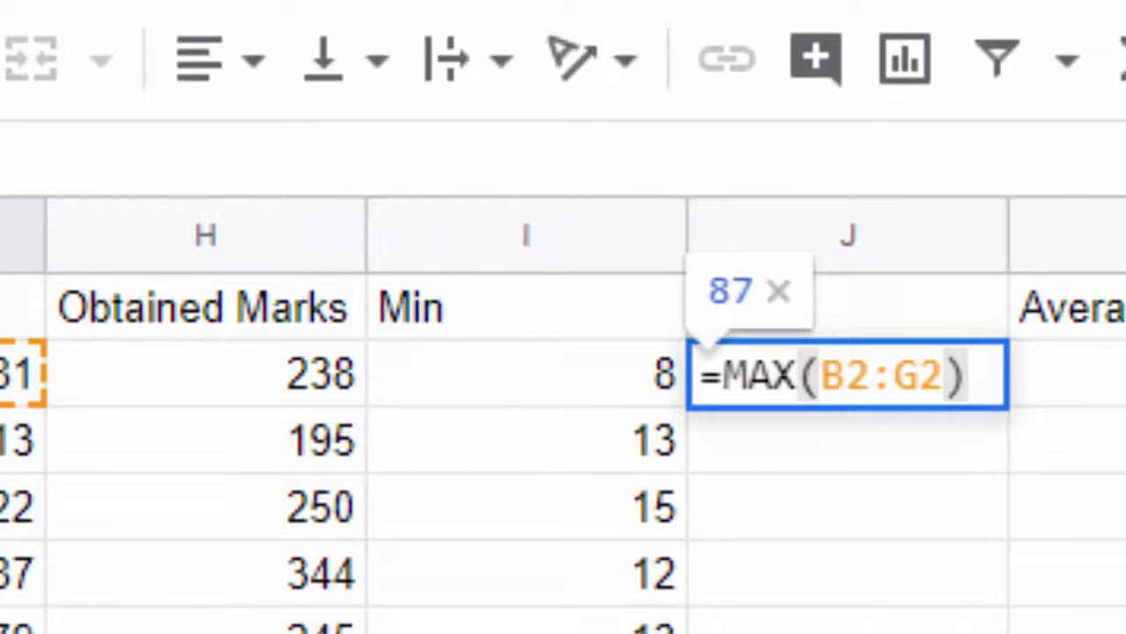
{"action": "key", "text": "Return"}
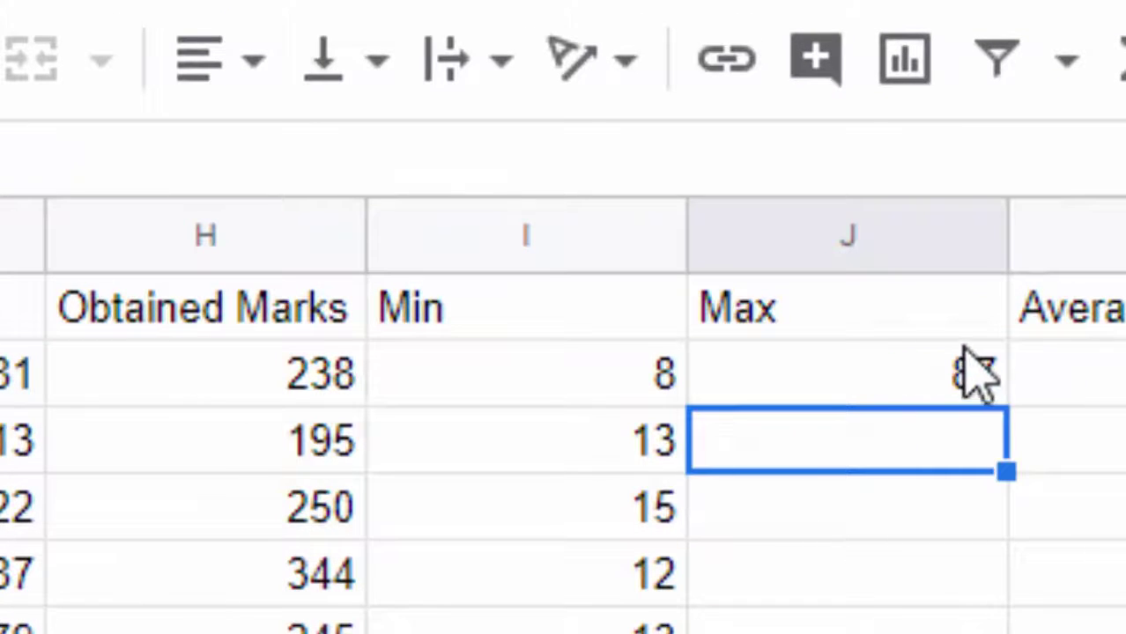
{"action": "left_click", "coordinate": [962, 333]}
{"action": "left_click", "coordinate": [969, 388]}
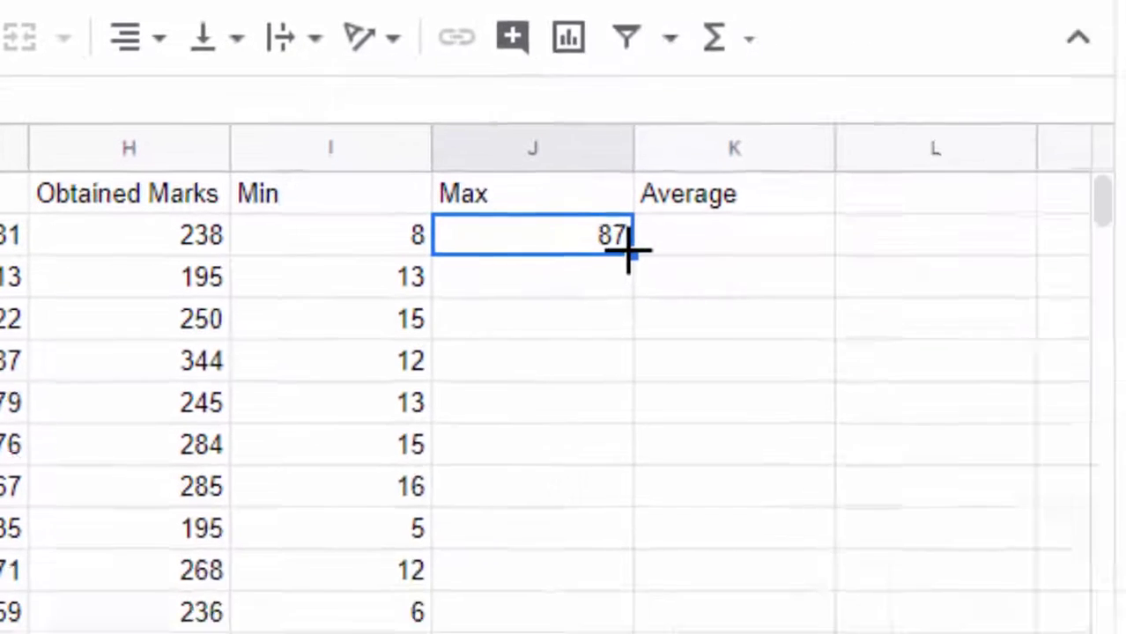
{"action": "double_click", "coordinate": [1006, 406]}
Enter =AVERAGE(B2:G2) in K2 (39.67) and fill it down to K11
{"action": "left_click", "coordinate": [633, 235]}
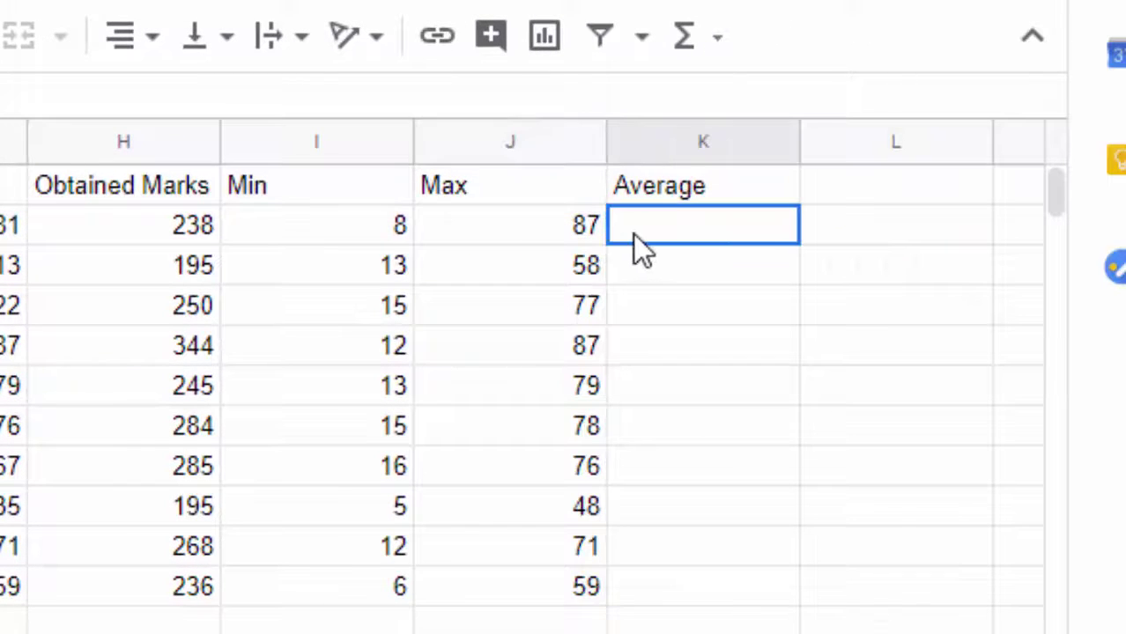
{"action": "type", "text": "="}
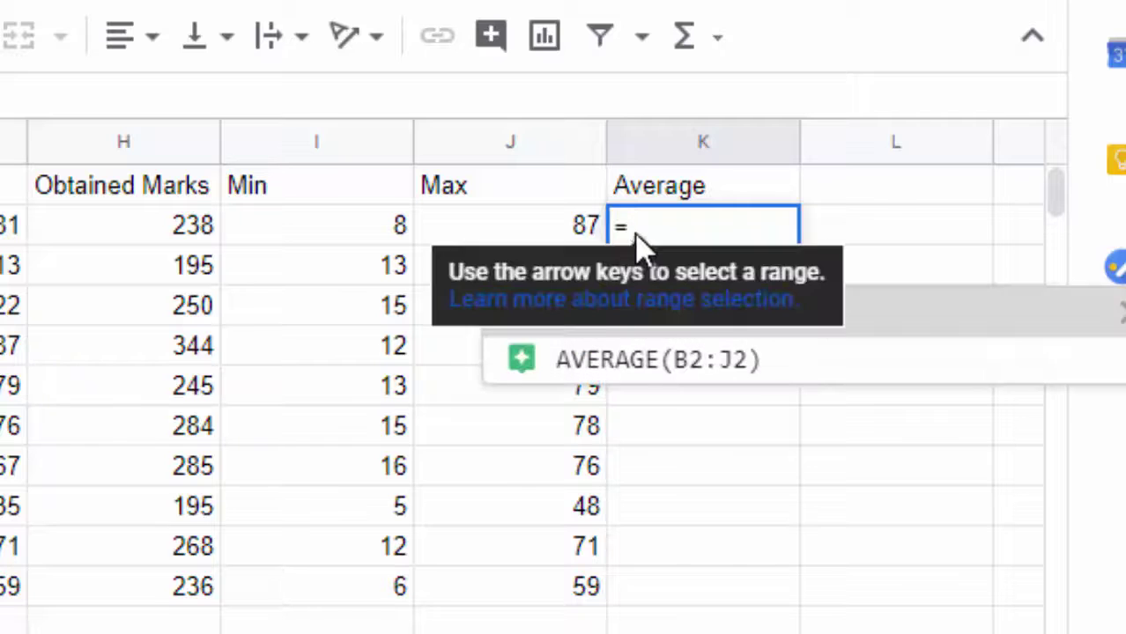
{"action": "type", "text": "Aver"}
{"action": "type", "text": "a"}
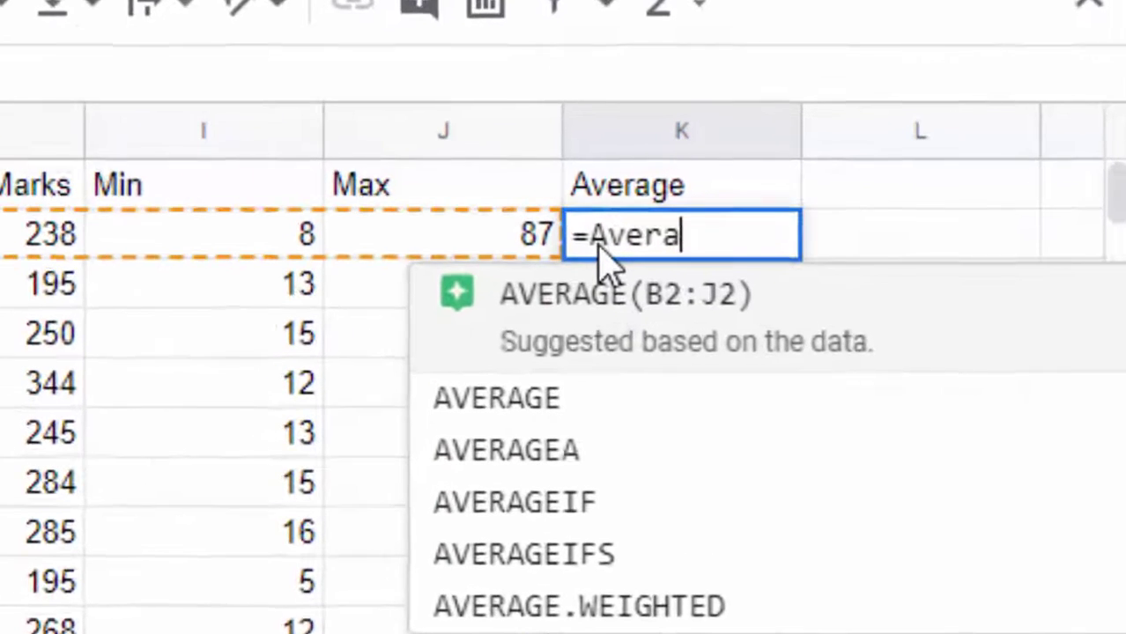
{"action": "type", "text": "ge"}
{"action": "key", "text": "Tab"}
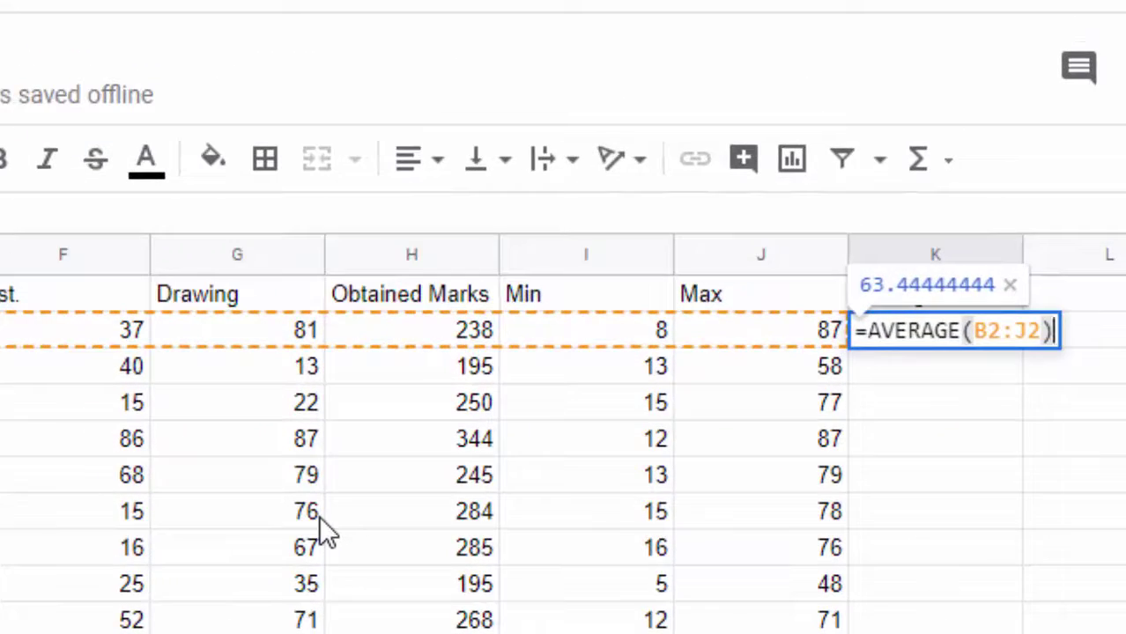
{"action": "key", "text": "BackSpace"}
{"action": "key", "text": "BackSpace"}
{"action": "key", "text": "BackSpace"}
{"action": "key", "text": "BackSpace"}
{"action": "key", "text": "BackSpace"}
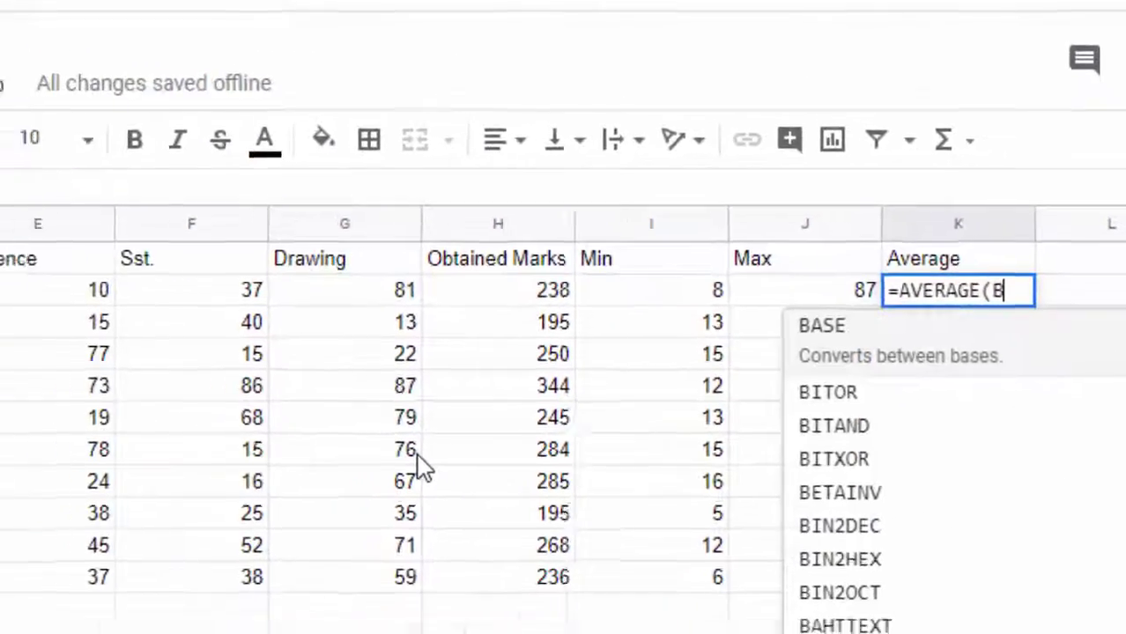
{"action": "key", "text": "BackSpace"}
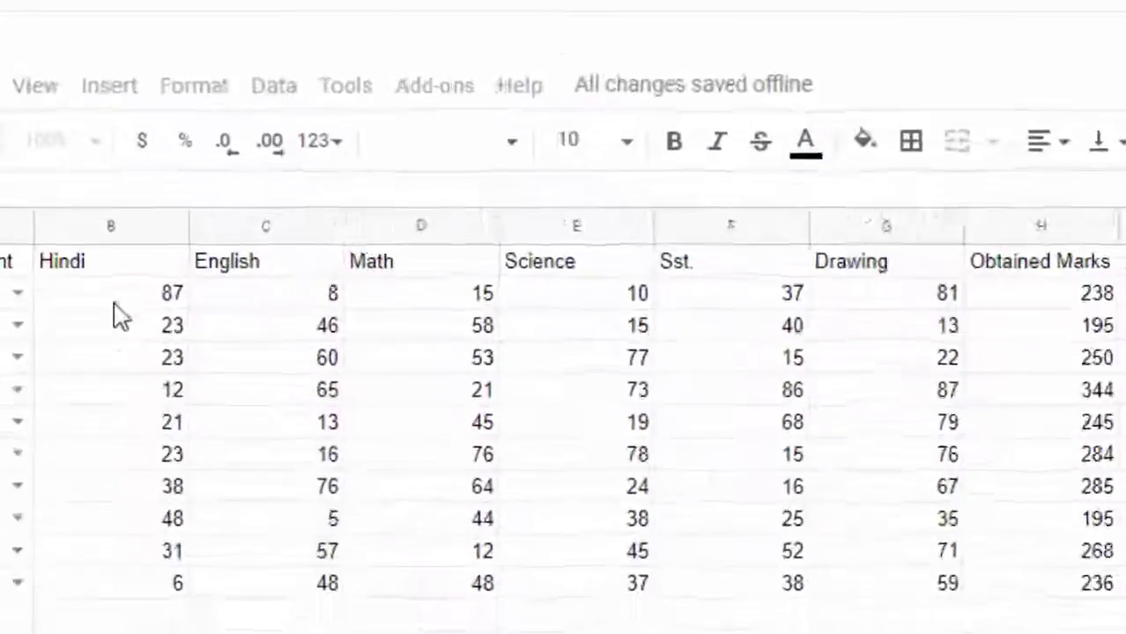
{"action": "left_click", "coordinate": [185, 454]}
{"action": "mouse_move", "coordinate": [187, 454]}
{"action": "left_mouse_down"}
{"action": "mouse_move", "coordinate": [1042, 238]}
{"action": "mouse_move", "coordinate": [951, 208]}
{"action": "left_mouse_up"}
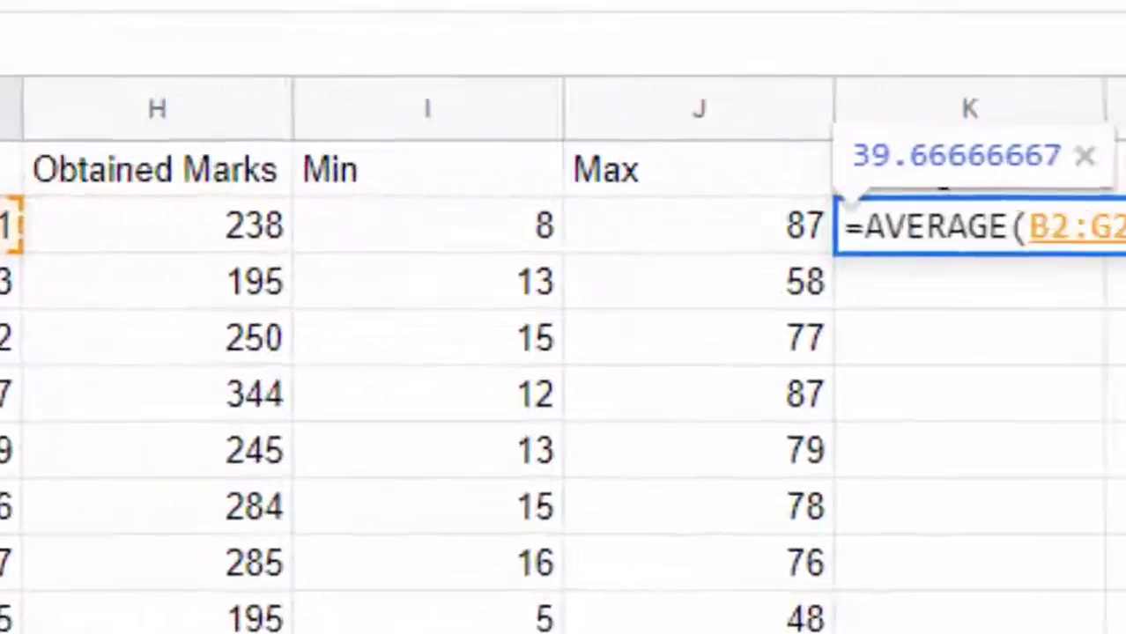
{"action": "key", "text": "Return"}
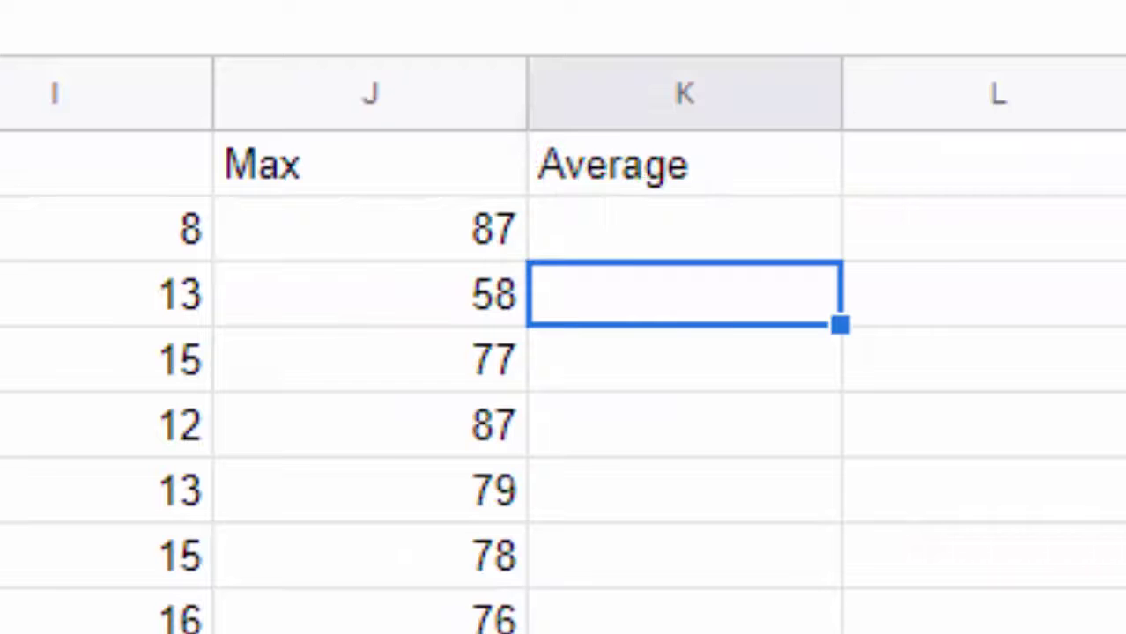
{"action": "left_click", "coordinate": [773, 185]}
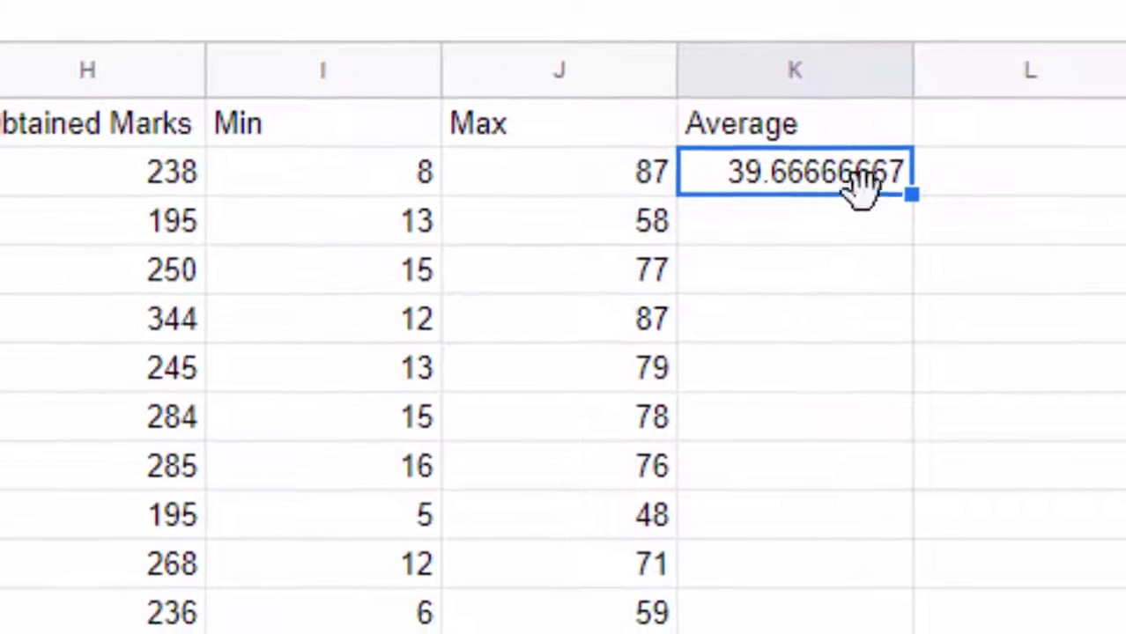
{"action": "double_click", "coordinate": [919, 185]}
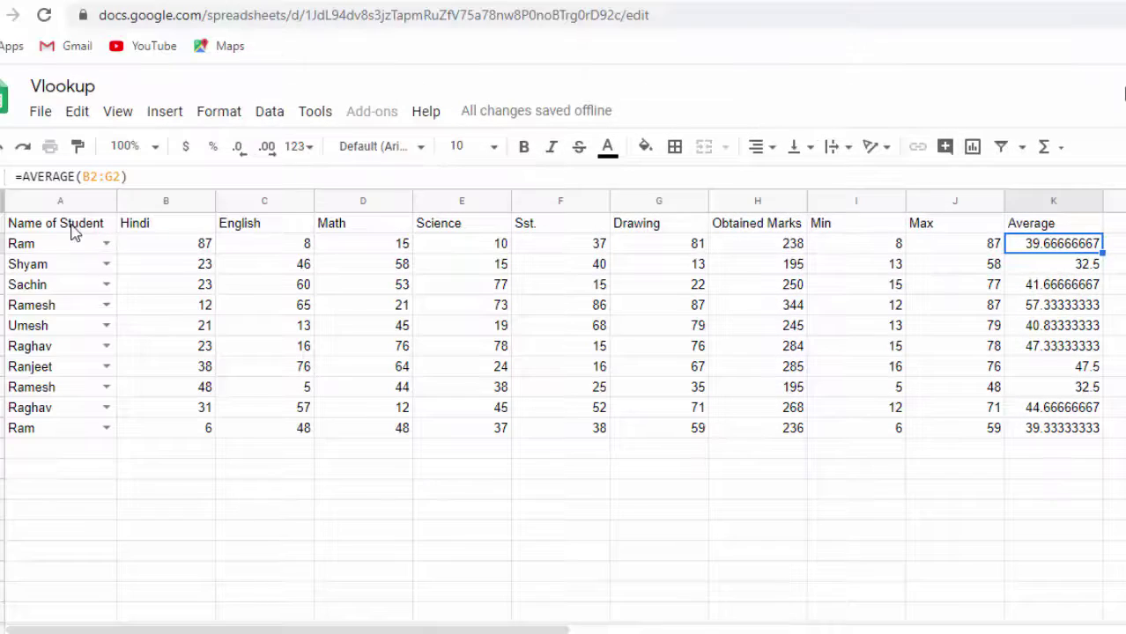
Bold A1:K11, add all borders, heighten row 1, then select the header row A1:K1
{"action": "mouse_move", "coordinate": [74, 231]}
{"action": "left_mouse_down"}
{"action": "mouse_move", "coordinate": [764, 428]}
{"action": "mouse_move", "coordinate": [1000, 434]}
{"action": "left_mouse_up"}
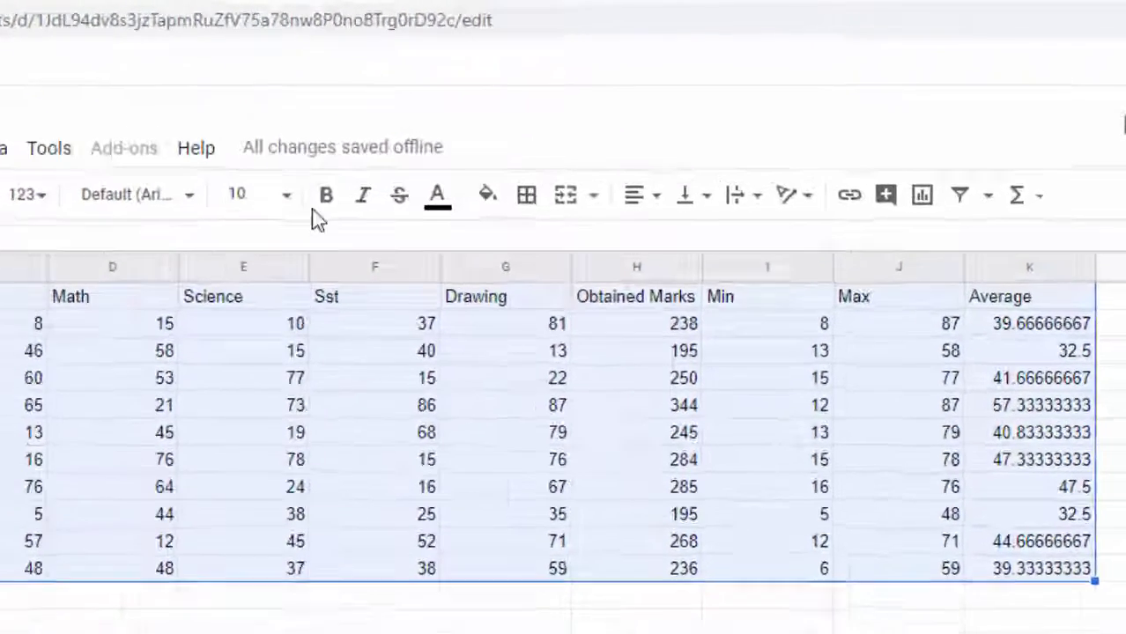
{"action": "left_click", "coordinate": [523, 146]}
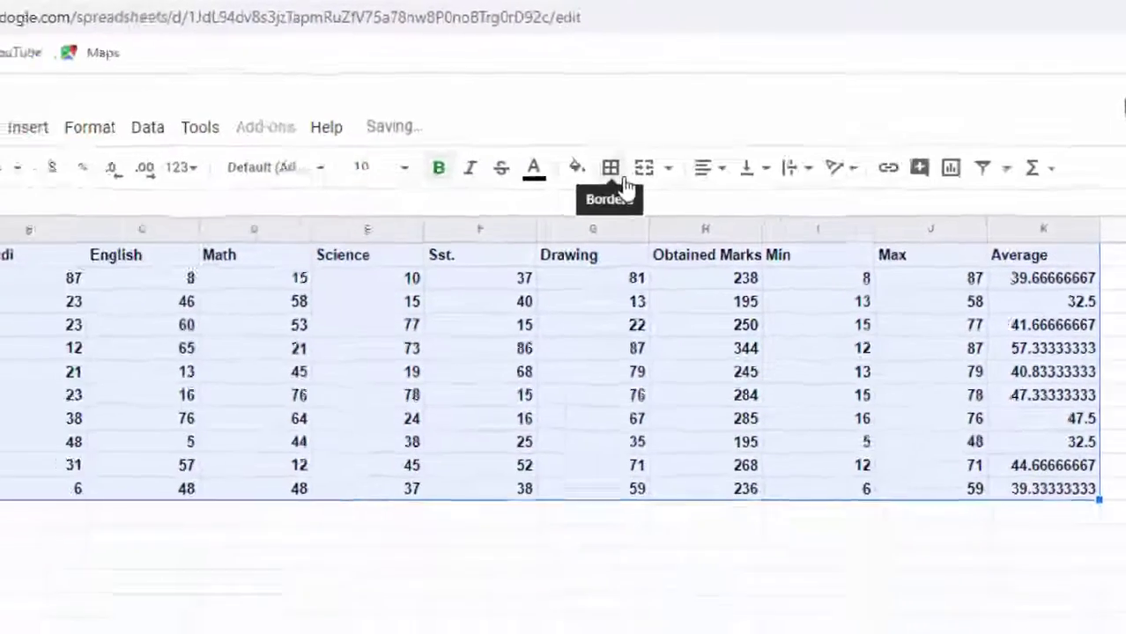
{"action": "left_click", "coordinate": [681, 144]}
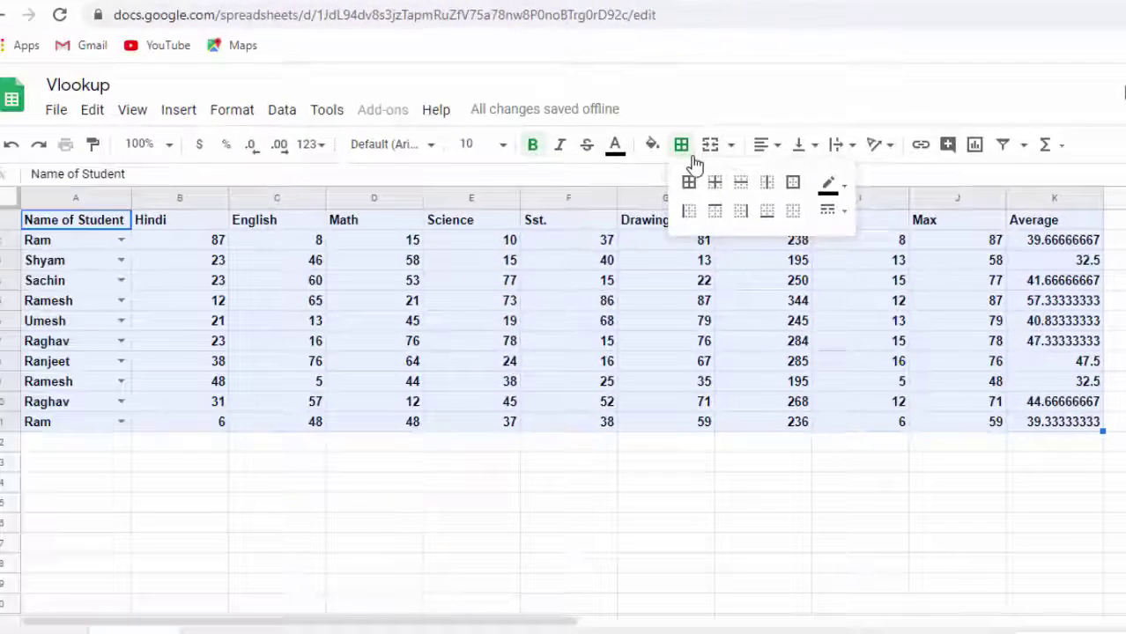
{"action": "left_click", "coordinate": [688, 186]}
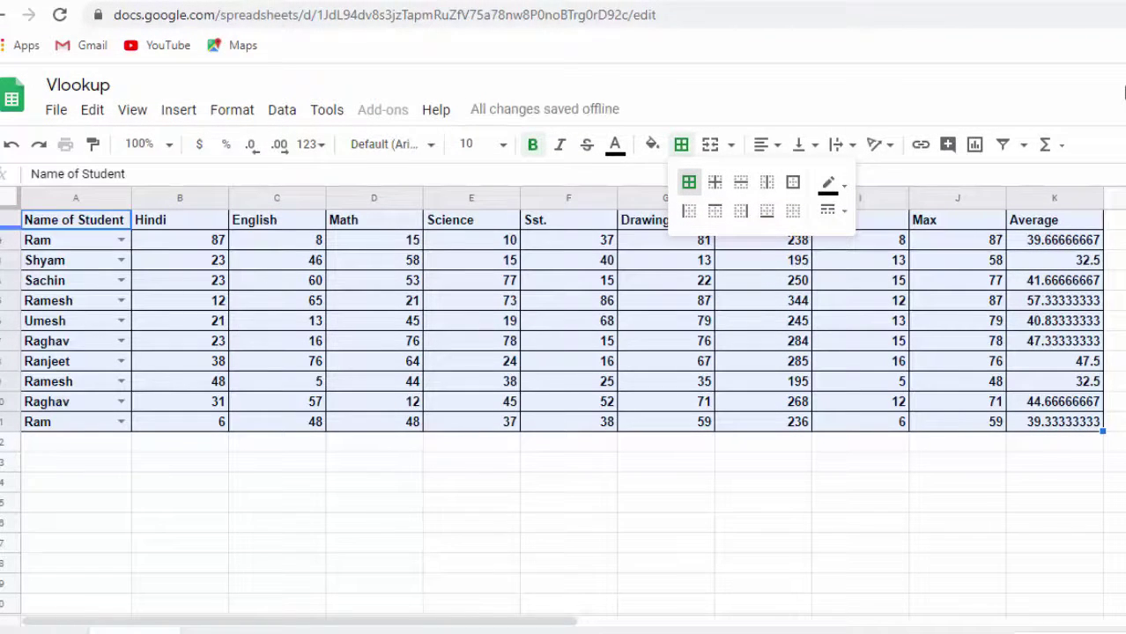
{"action": "left_click_drag", "start_coordinate": [3, 227], "coordinate": [4, 248]}
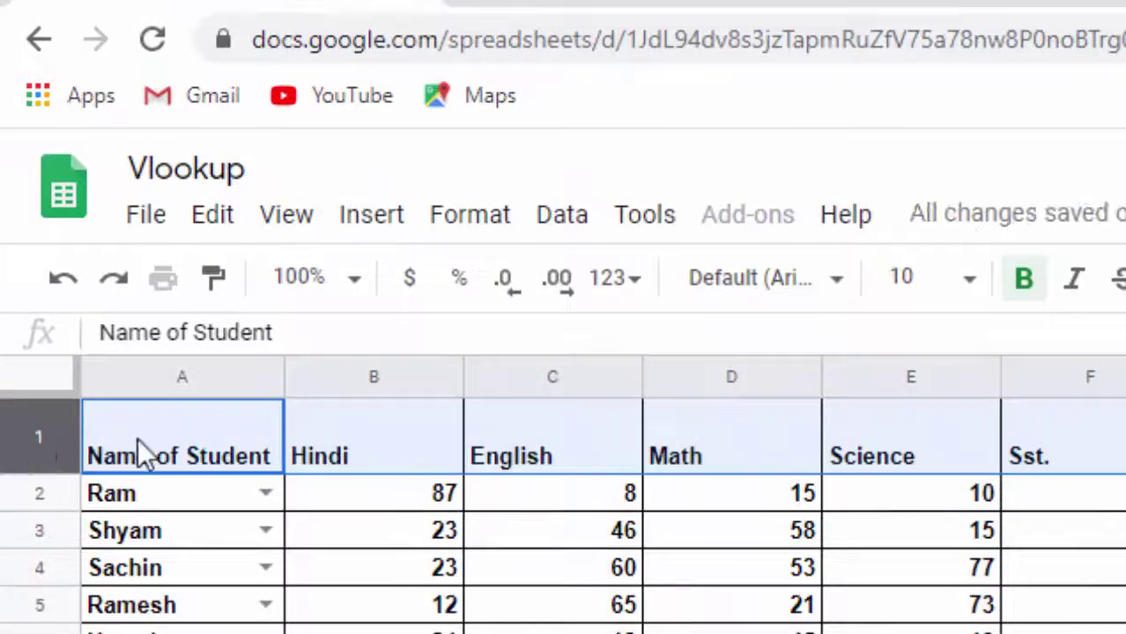
{"action": "left_click", "coordinate": [139, 440]}
{"action": "left_click_drag", "start_coordinate": [386, 421], "coordinate": [1047, 238]}
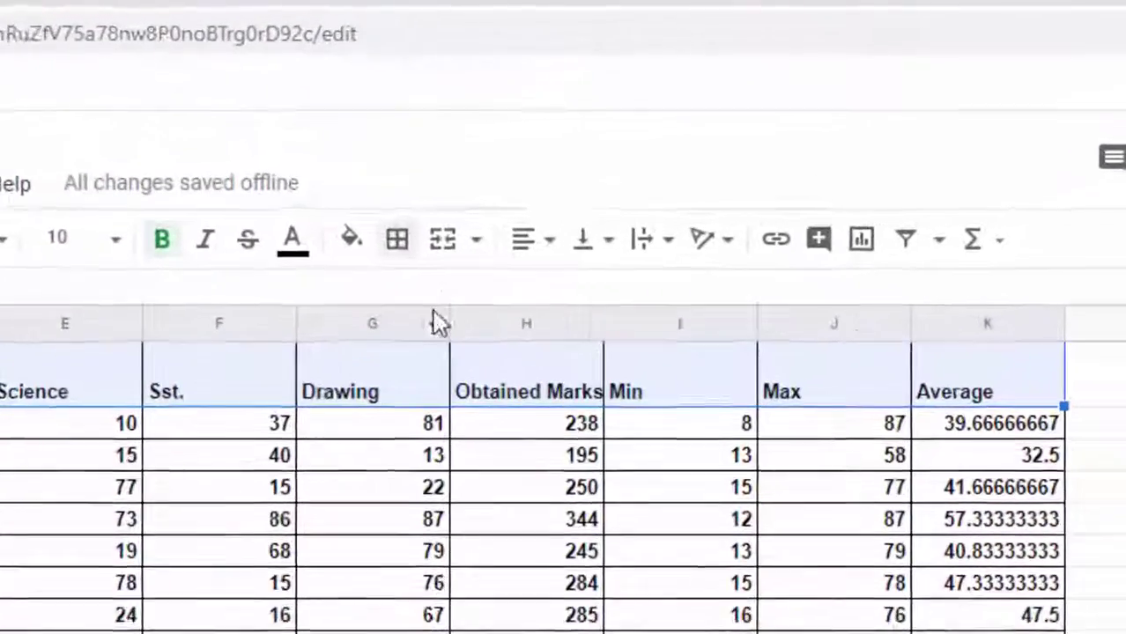
Centre the header titles horizontally, leaving the cells unmerged
{"action": "left_click", "coordinate": [772, 146]}
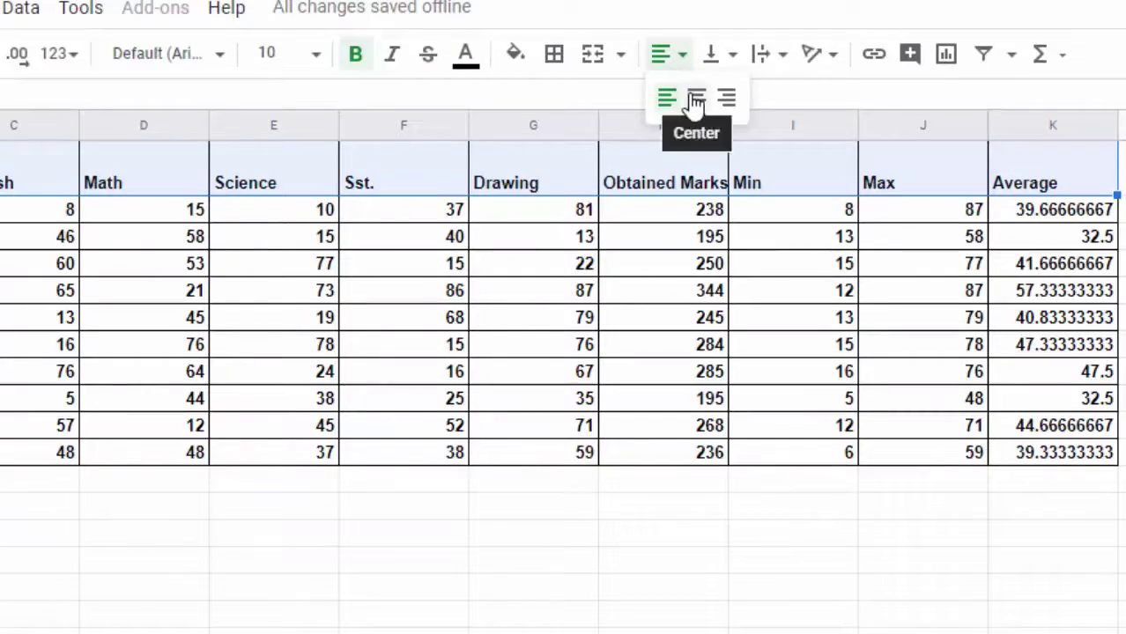
{"action": "left_click", "coordinate": [695, 99]}
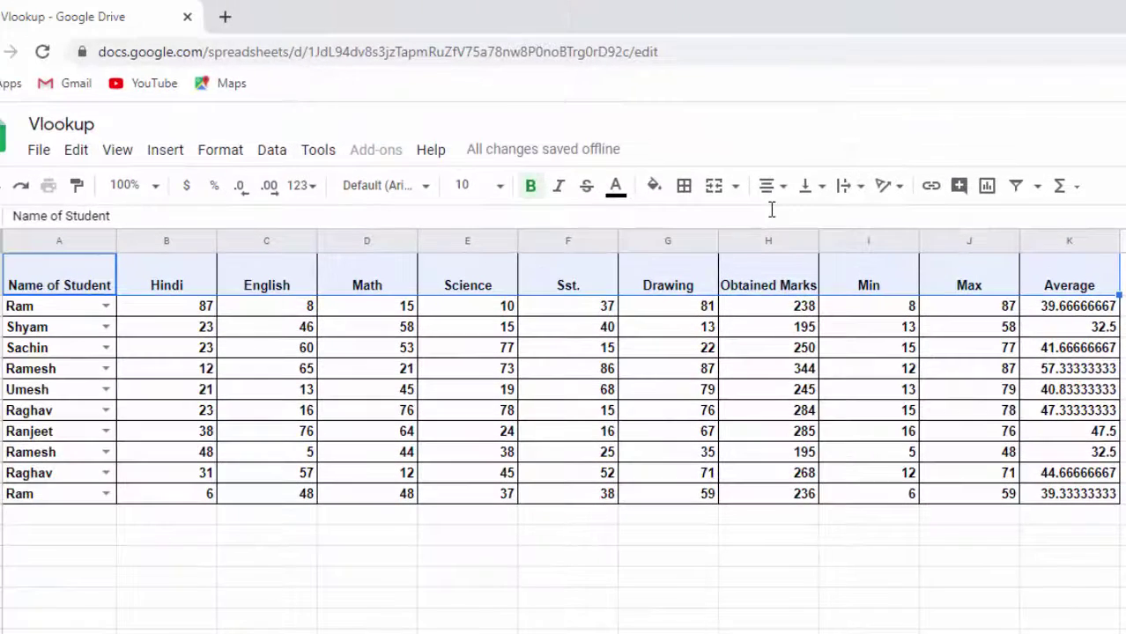
{"action": "left_click", "coordinate": [736, 187]}
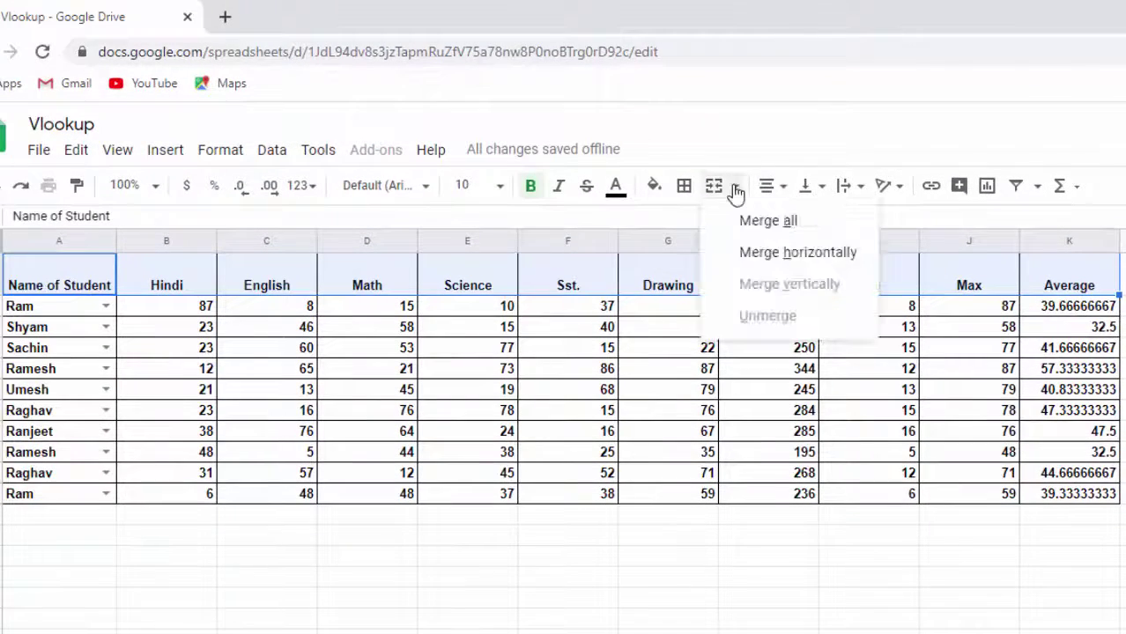
{"action": "left_click", "coordinate": [734, 189]}
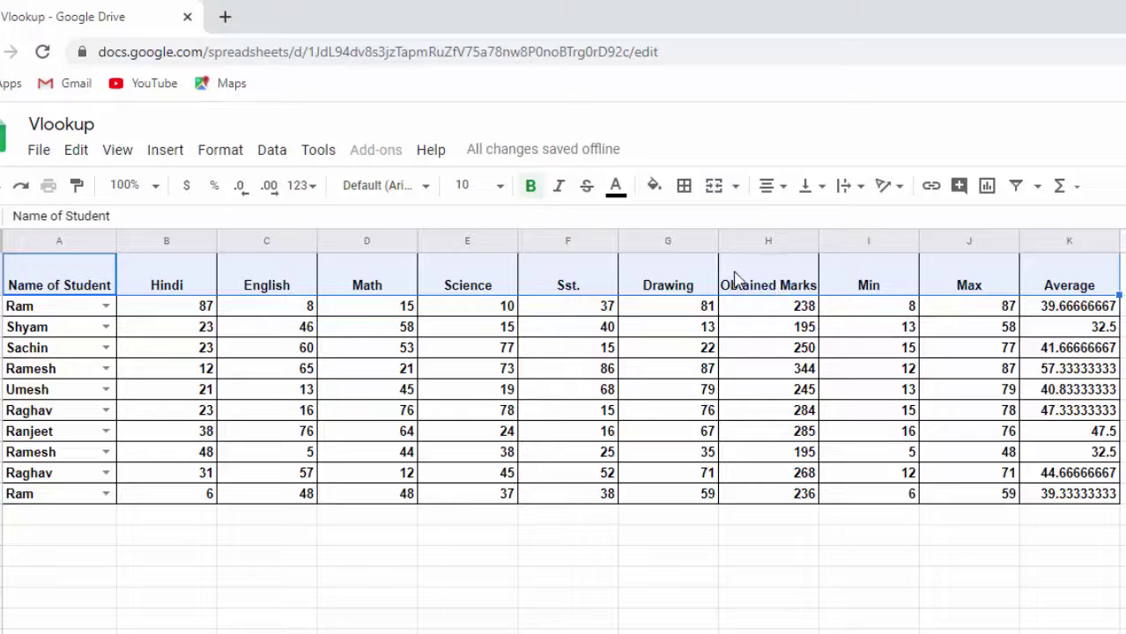
Fill the header row bright green and make its text red
{"action": "left_click", "coordinate": [653, 186]}
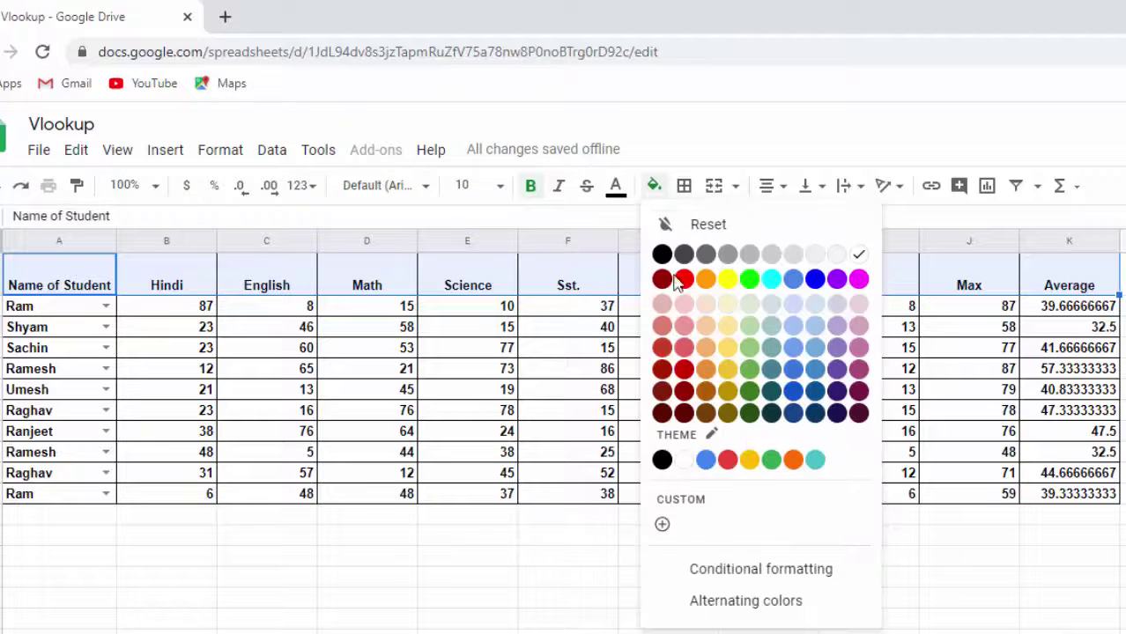
{"action": "left_click", "coordinate": [749, 281]}
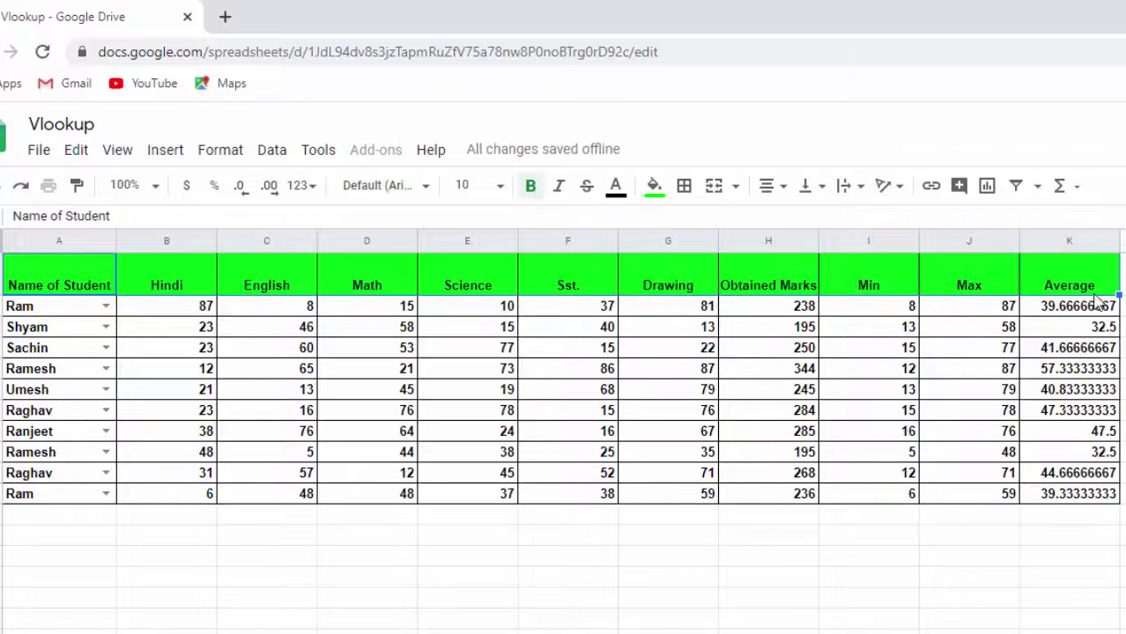
{"action": "left_click", "coordinate": [1068, 285]}
{"action": "left_click", "coordinate": [615, 186]}
{"action": "left_click", "coordinate": [645, 280]}
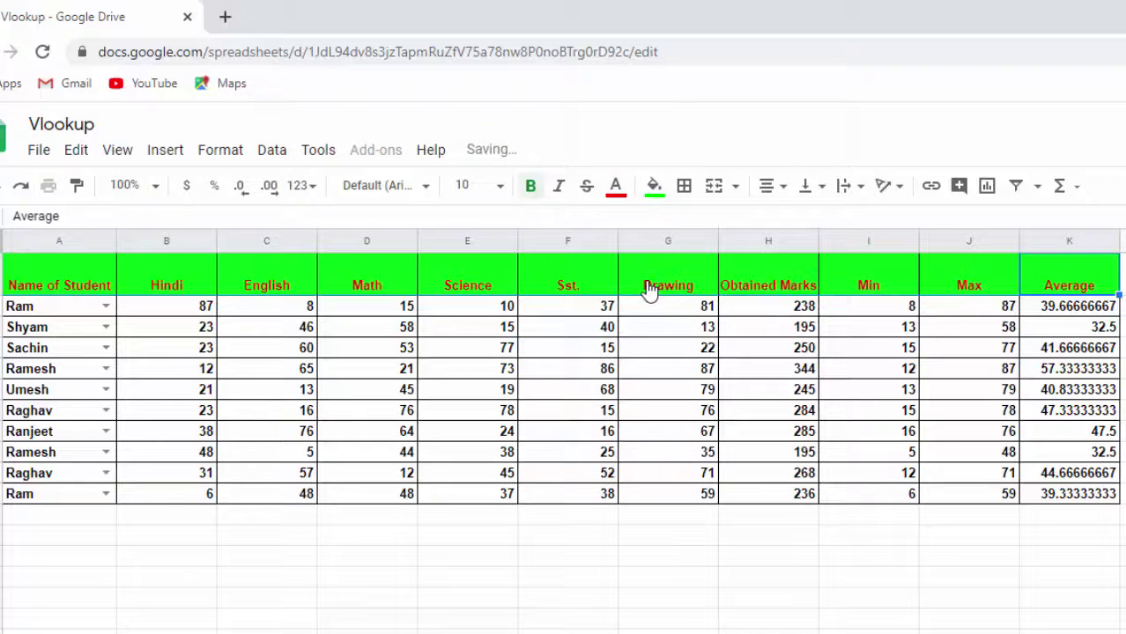
{"action": "left_click", "coordinate": [710, 546]}
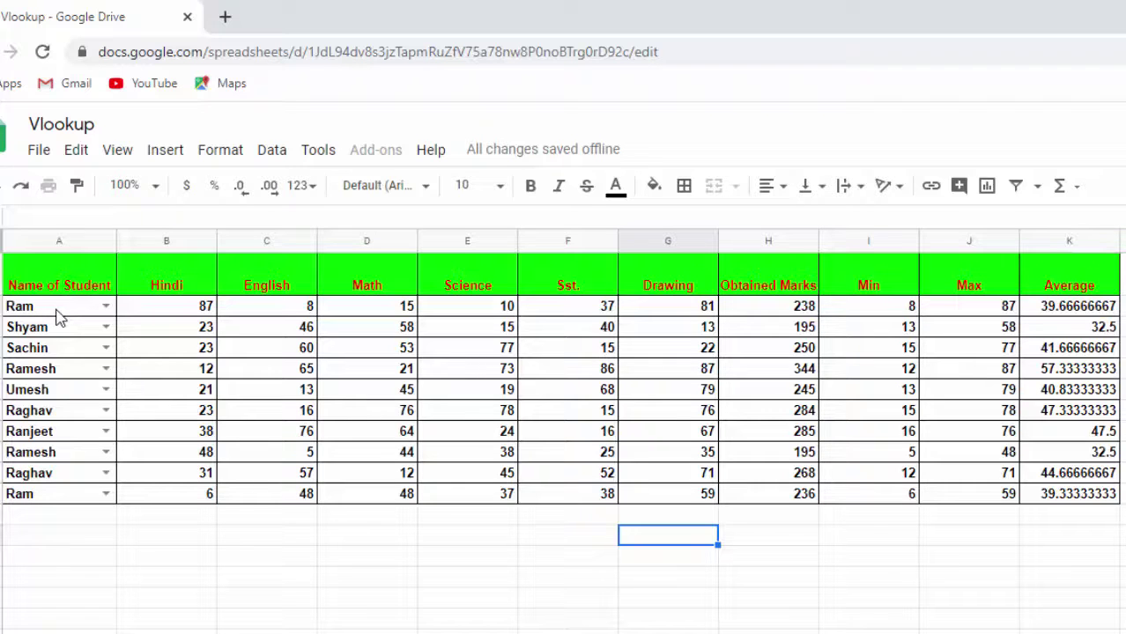
Copy the Ram dropdown cell A2 into the empty cell below the table
{"action": "left_click", "coordinate": [58, 317]}
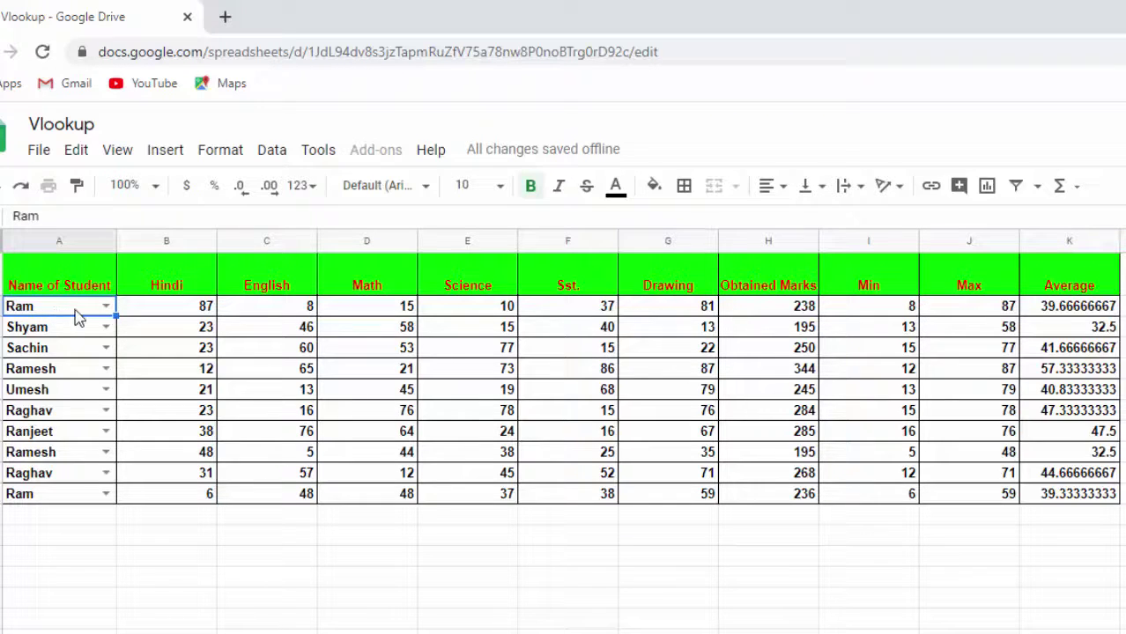
{"action": "right_click", "coordinate": [76, 317]}
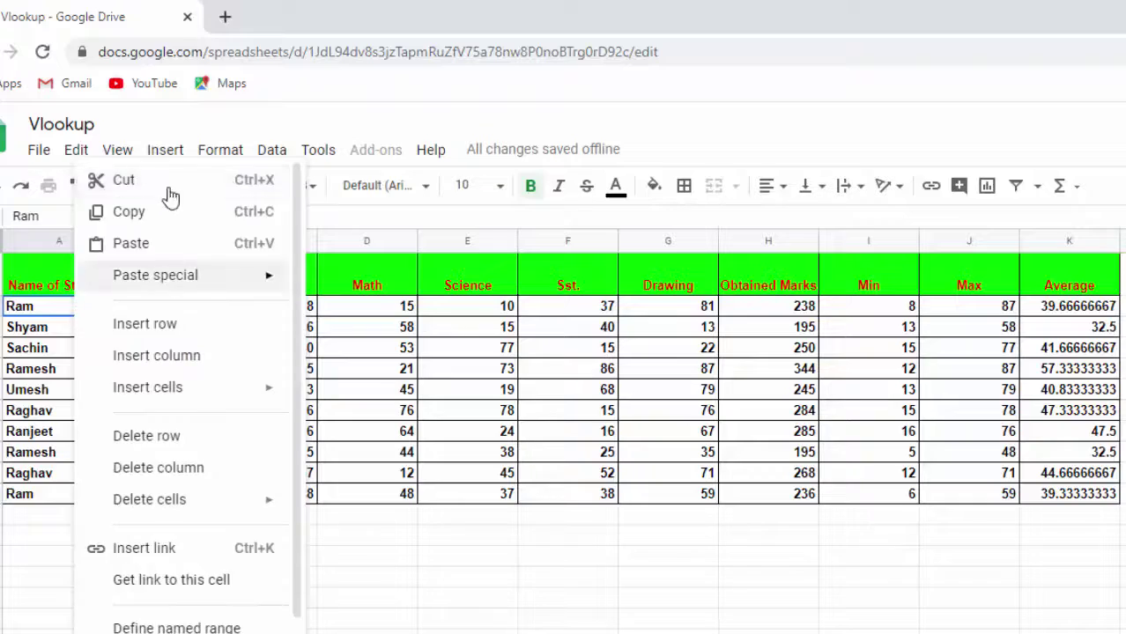
{"action": "left_click", "coordinate": [141, 212]}
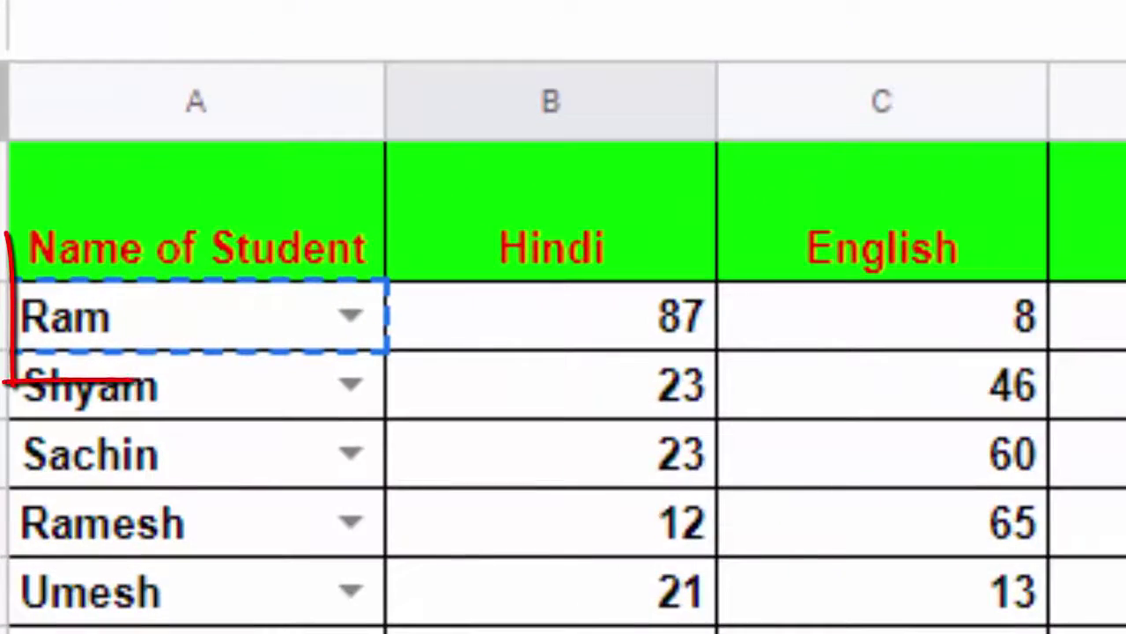
{"action": "right_click", "coordinate": [137, 544]}
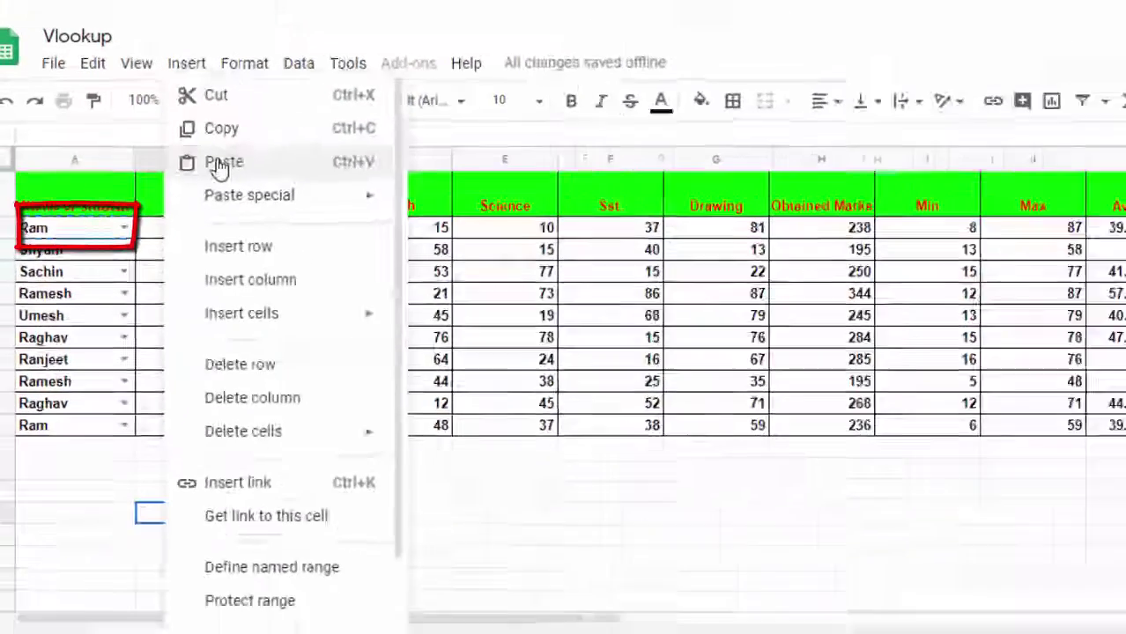
{"action": "left_click", "coordinate": [211, 159]}
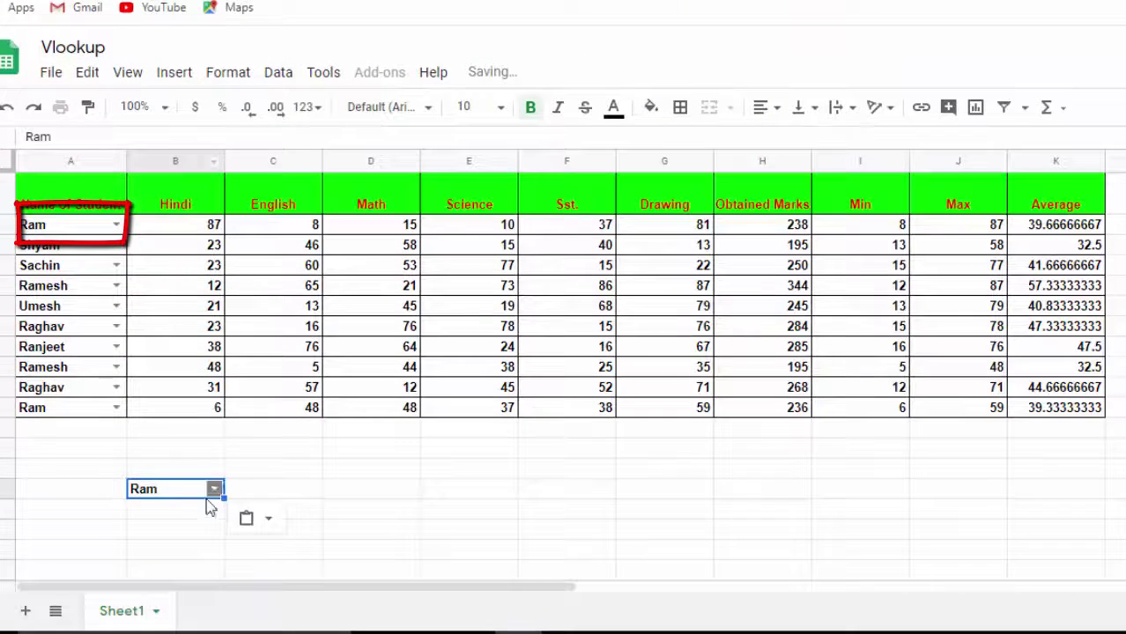
{"action": "left_click", "coordinate": [269, 496]}
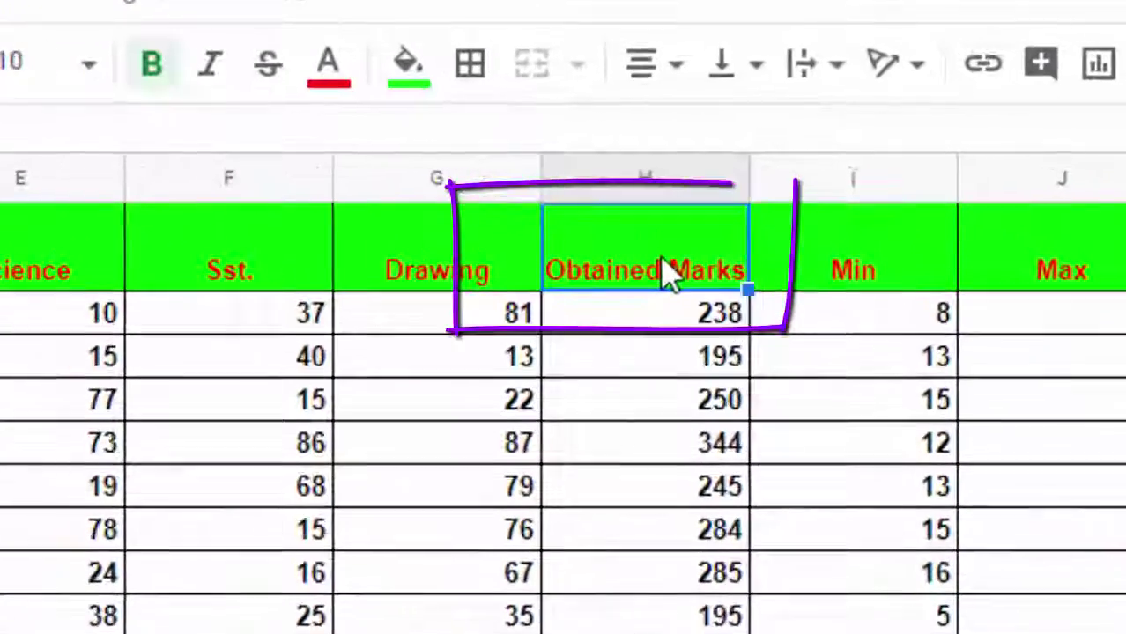
Copy the Obtained Marks header H1 into the cell beside the pasted Ram
{"action": "right_click", "coordinate": [786, 211]}
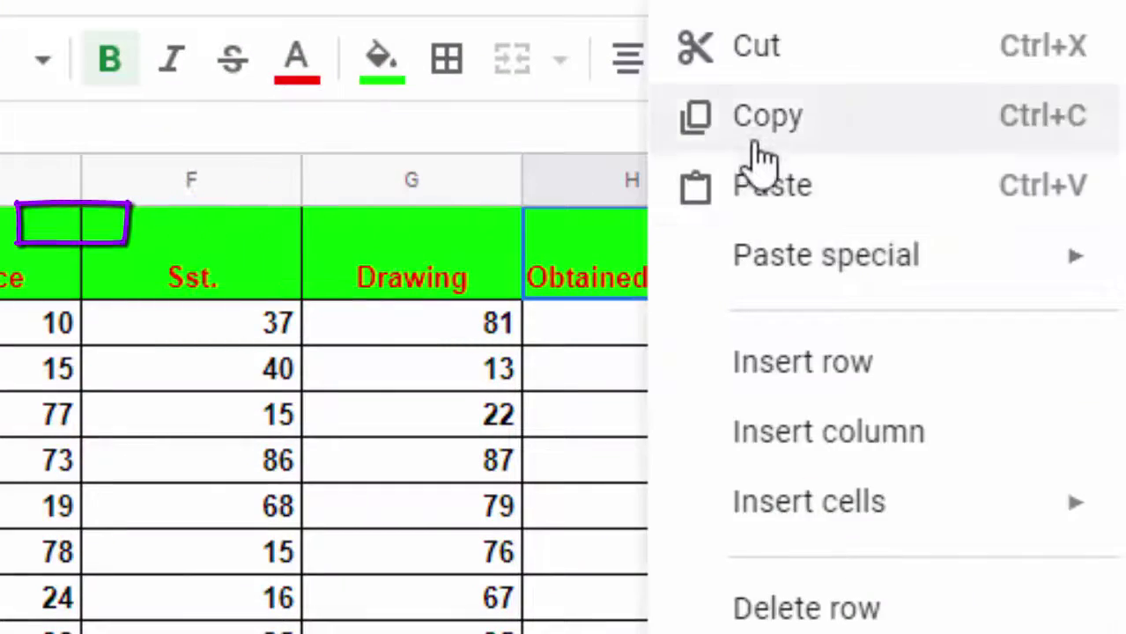
{"action": "left_click", "coordinate": [758, 115]}
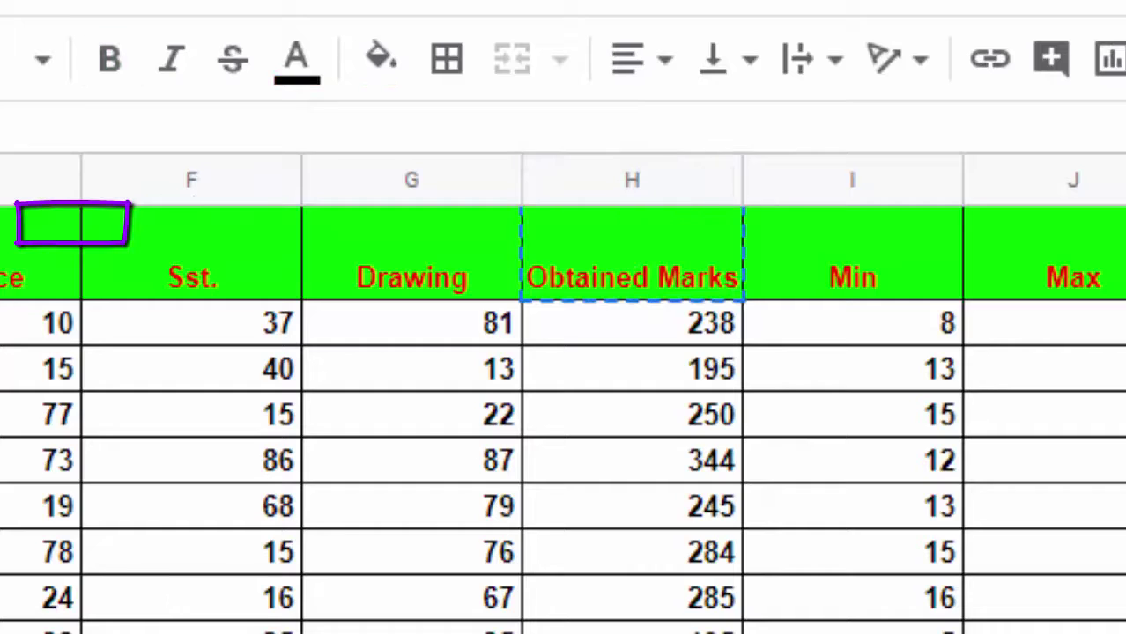
{"action": "right_click", "coordinate": [156, 558]}
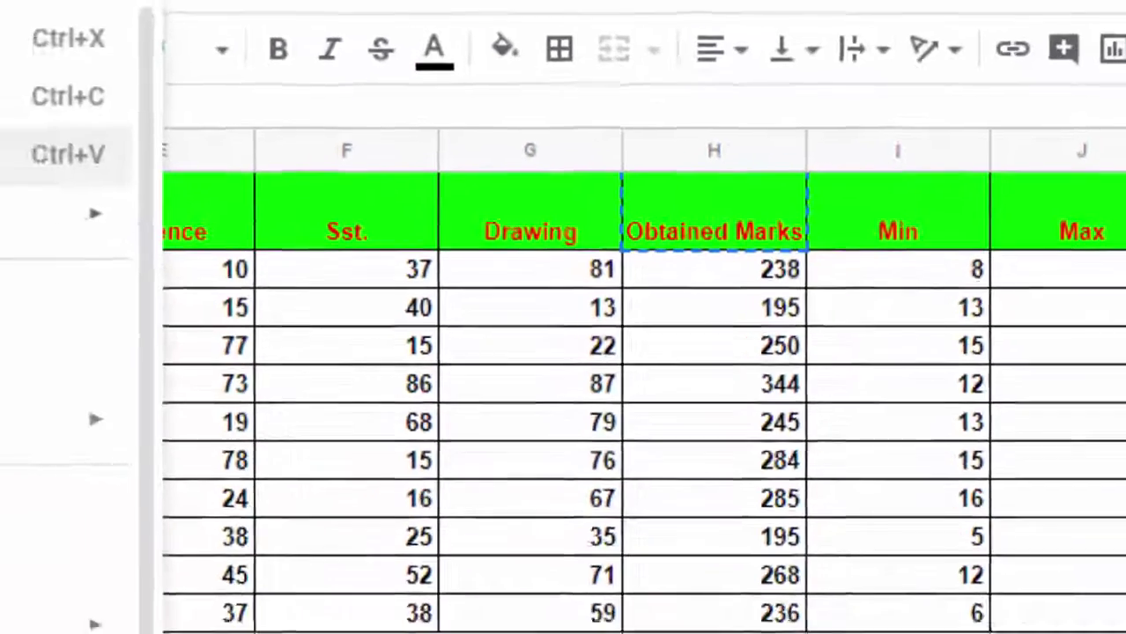
{"action": "left_click", "coordinate": [238, 126]}
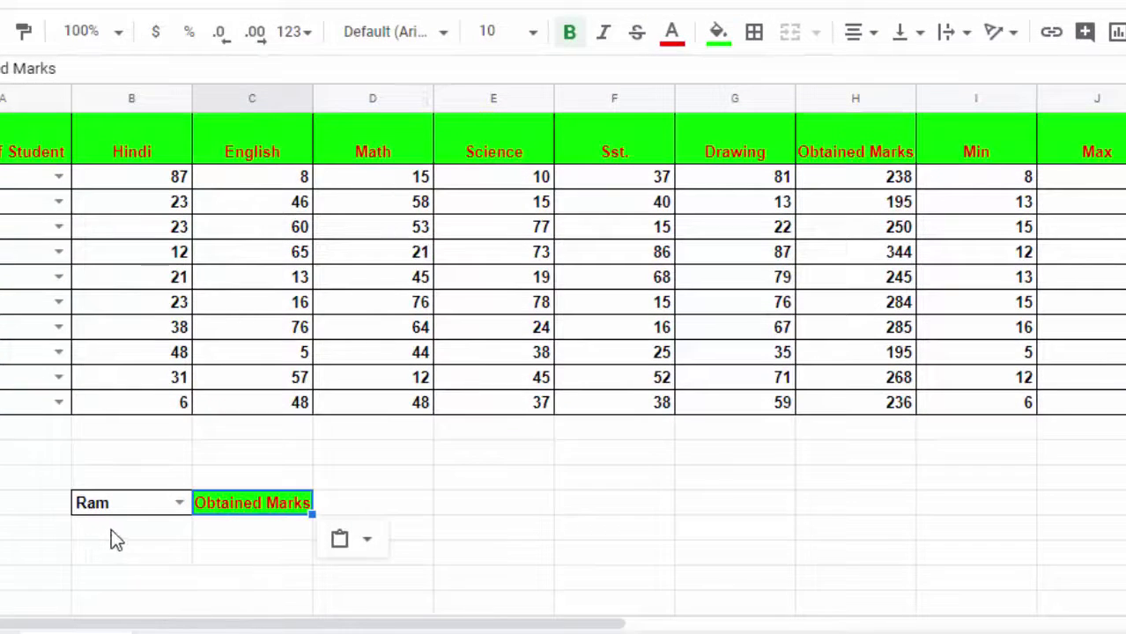
Enter =VLOOKUP(B15,$A$1:$K$11,8,0) in B16 to return Ram's obtained marks, 238
{"action": "left_click", "coordinate": [125, 531]}
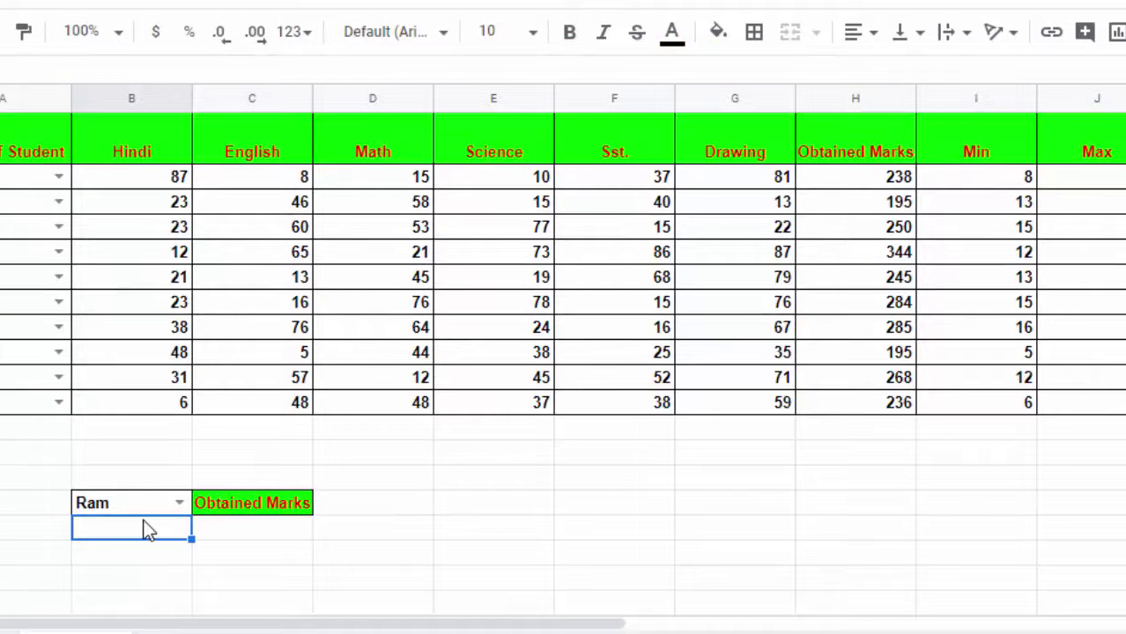
{"action": "type", "text": "="}
{"action": "type", "text": "vloo"}
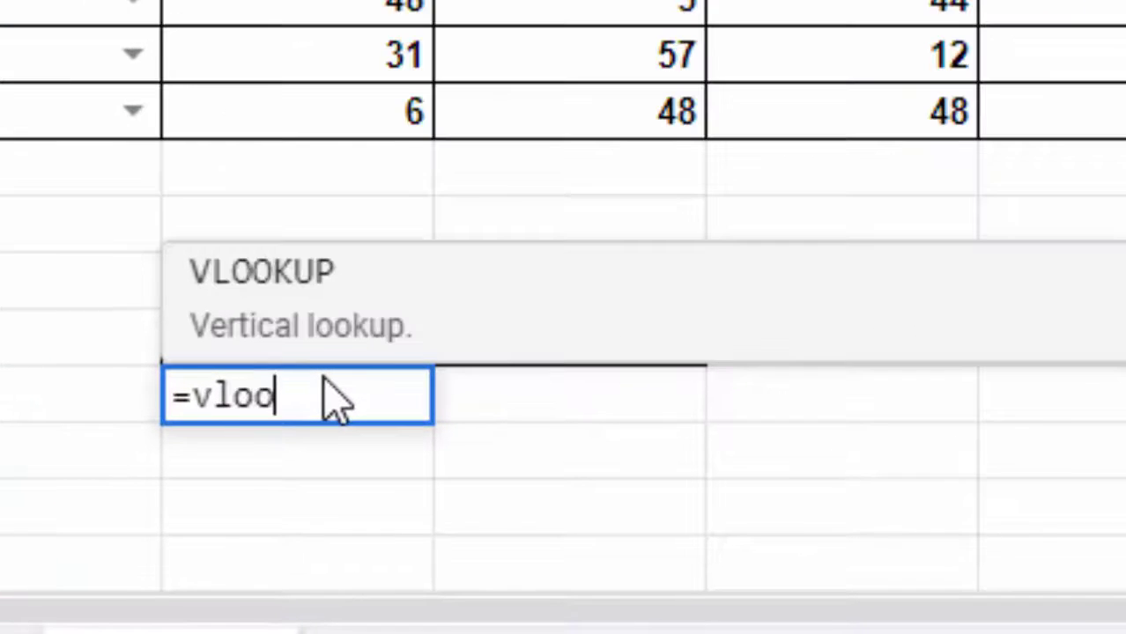
{"action": "key", "text": "Tab"}
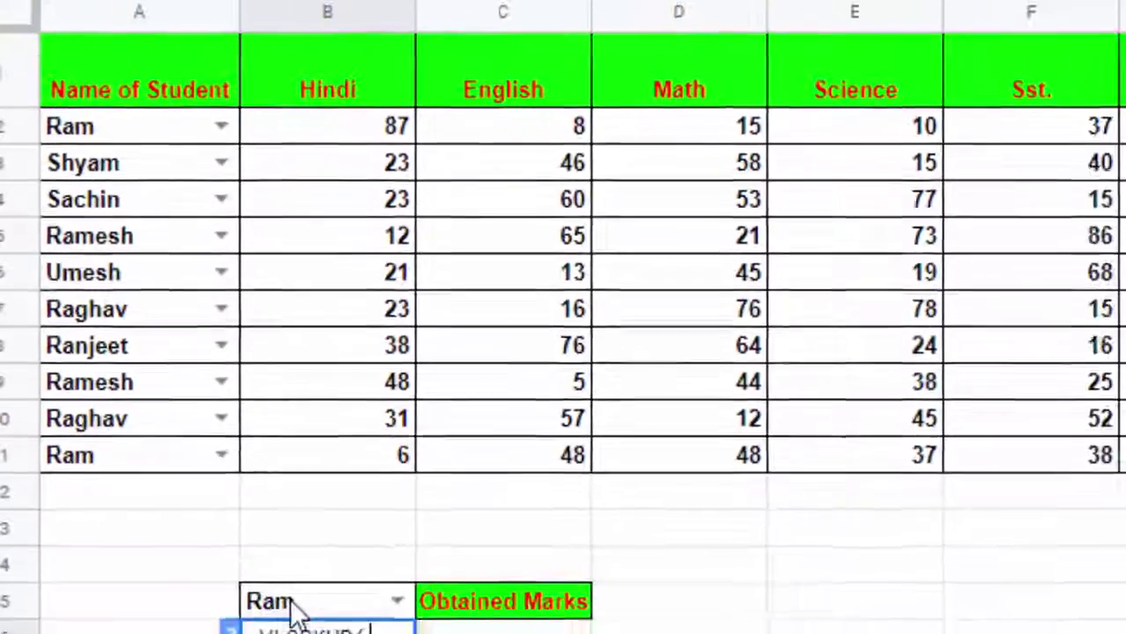
{"action": "left_click", "coordinate": [300, 564]}
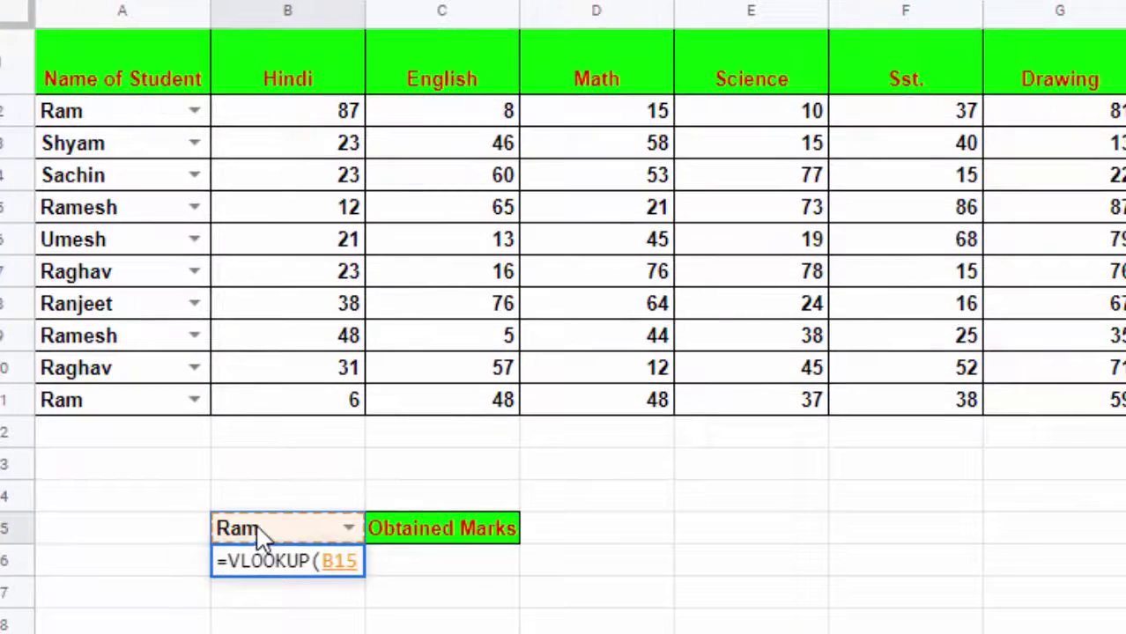
{"action": "type", "text": ","}
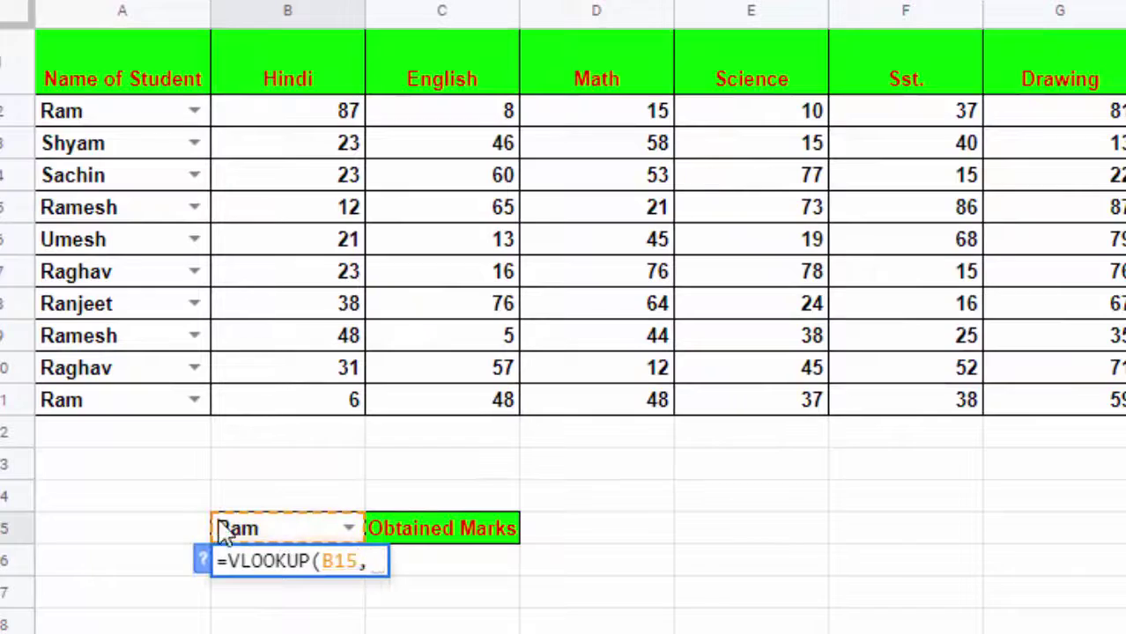
{"action": "mouse_move", "coordinate": [123, 88]}
{"action": "left_mouse_down"}
{"action": "mouse_move", "coordinate": [938, 429]}
{"action": "mouse_move", "coordinate": [1042, 441]}
{"action": "left_mouse_up"}
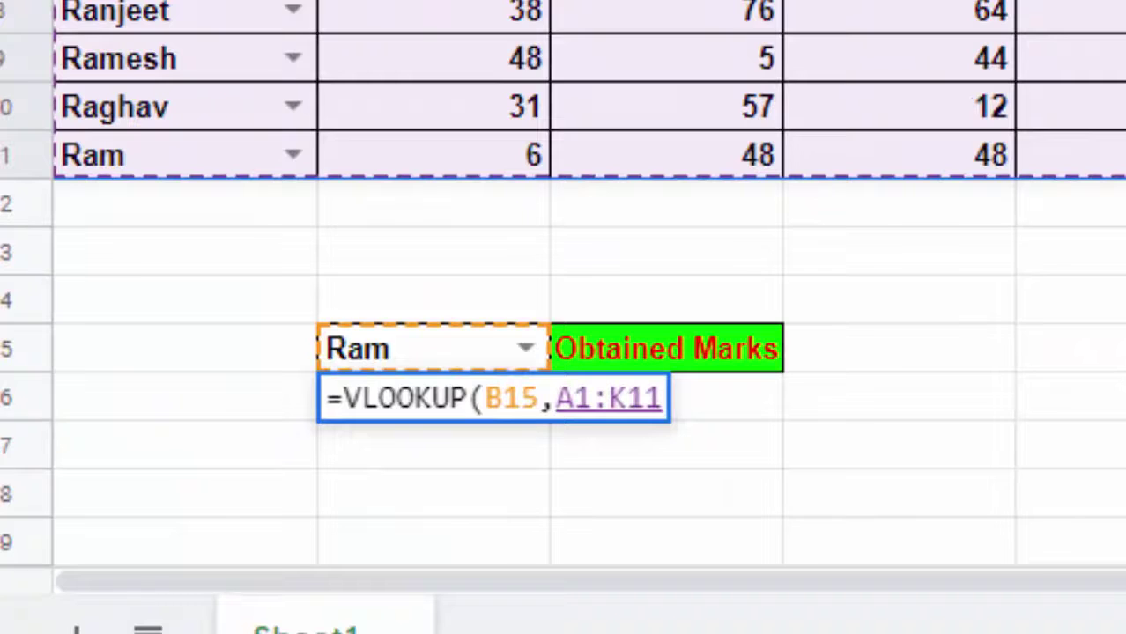
{"action": "key", "text": "F4"}
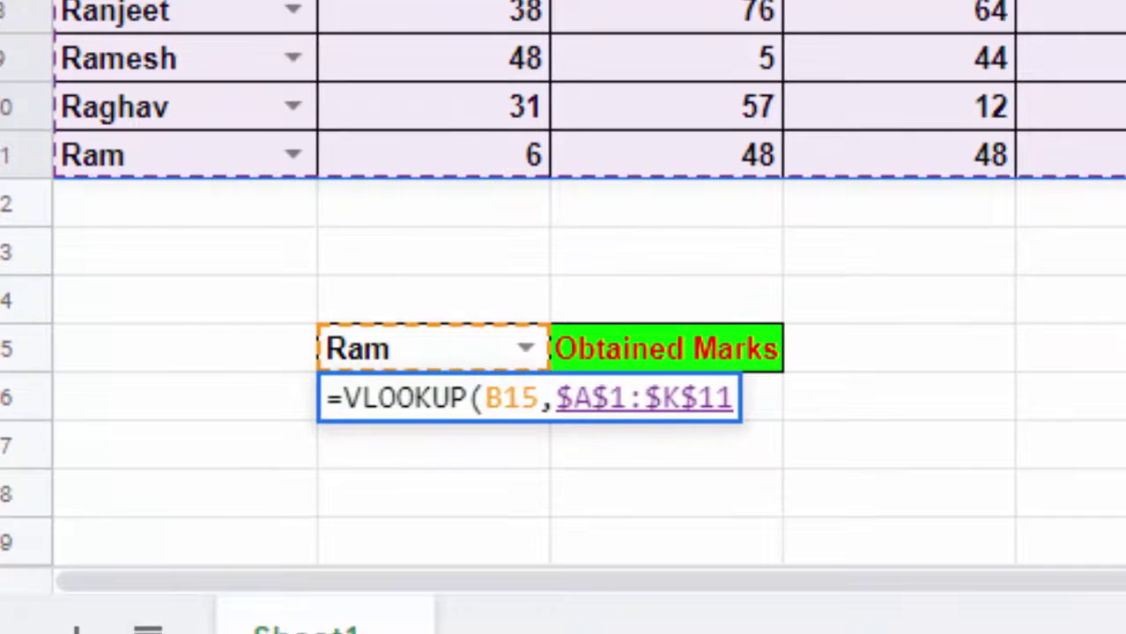
{"action": "type", "text": ","}
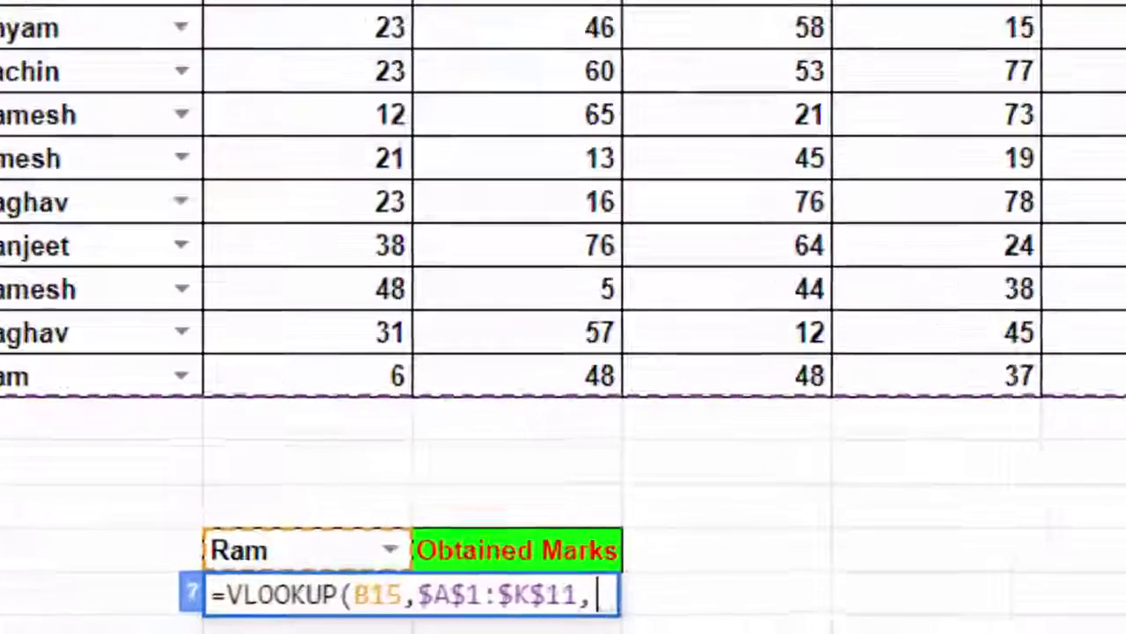
{"action": "type", "text": "8"}
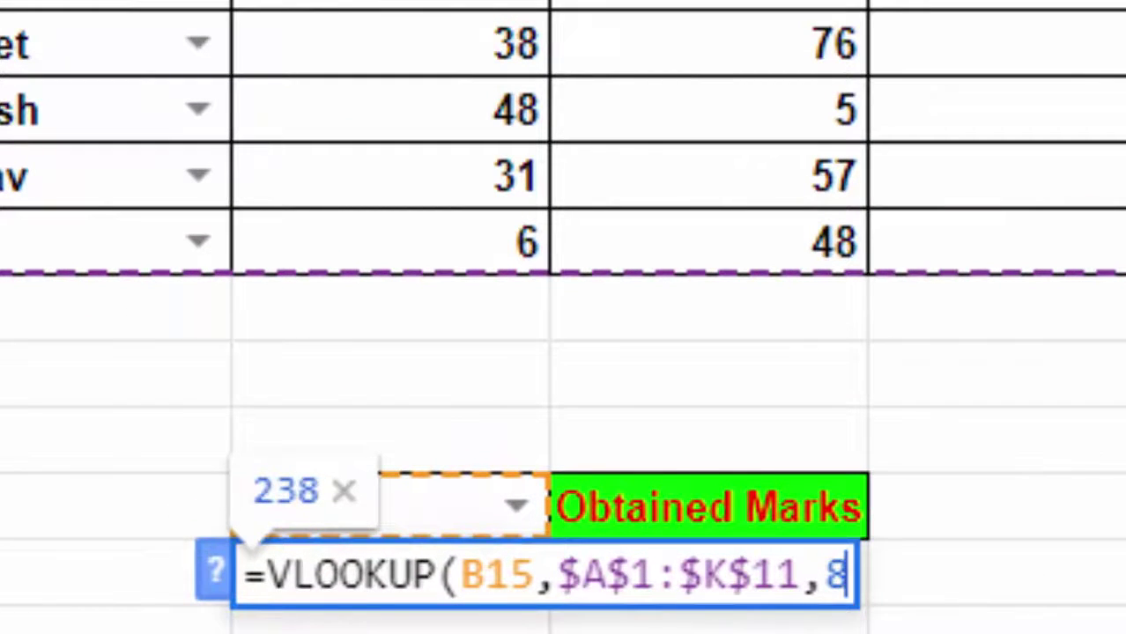
{"action": "type", "text": ","}
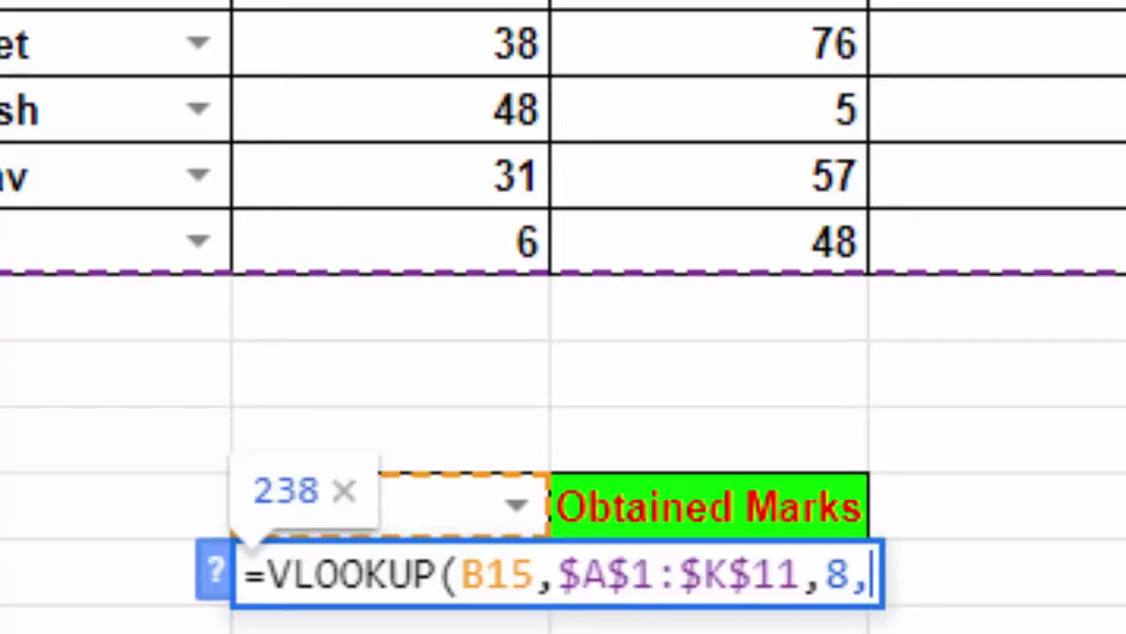
{"action": "type", "text": "0"}
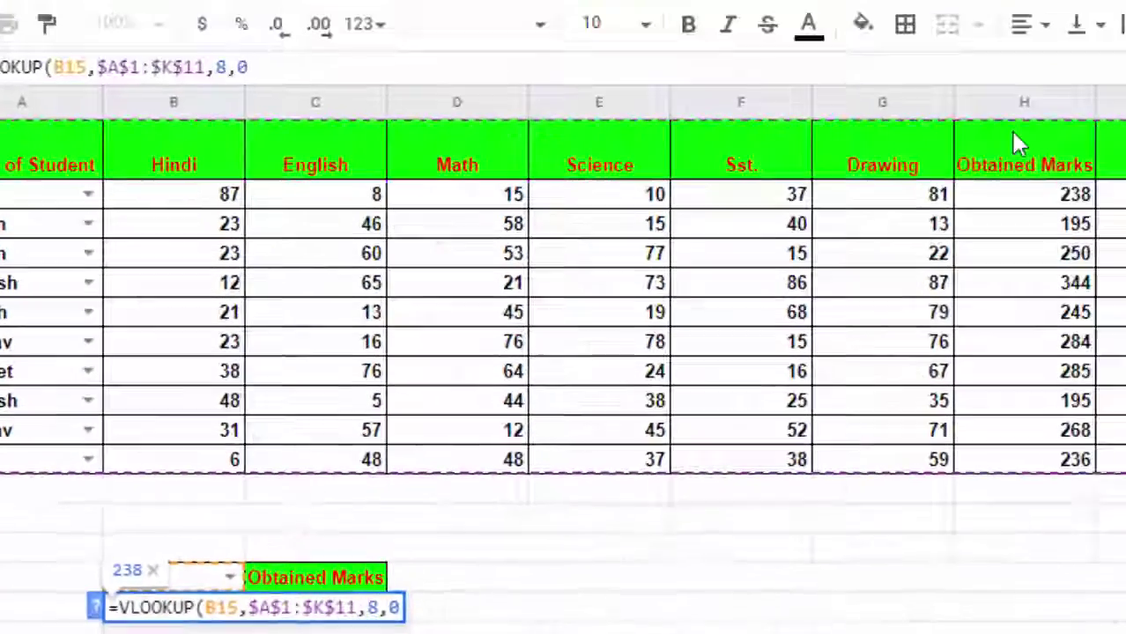
{"action": "type", "text": ")"}
{"action": "key", "text": "Return"}
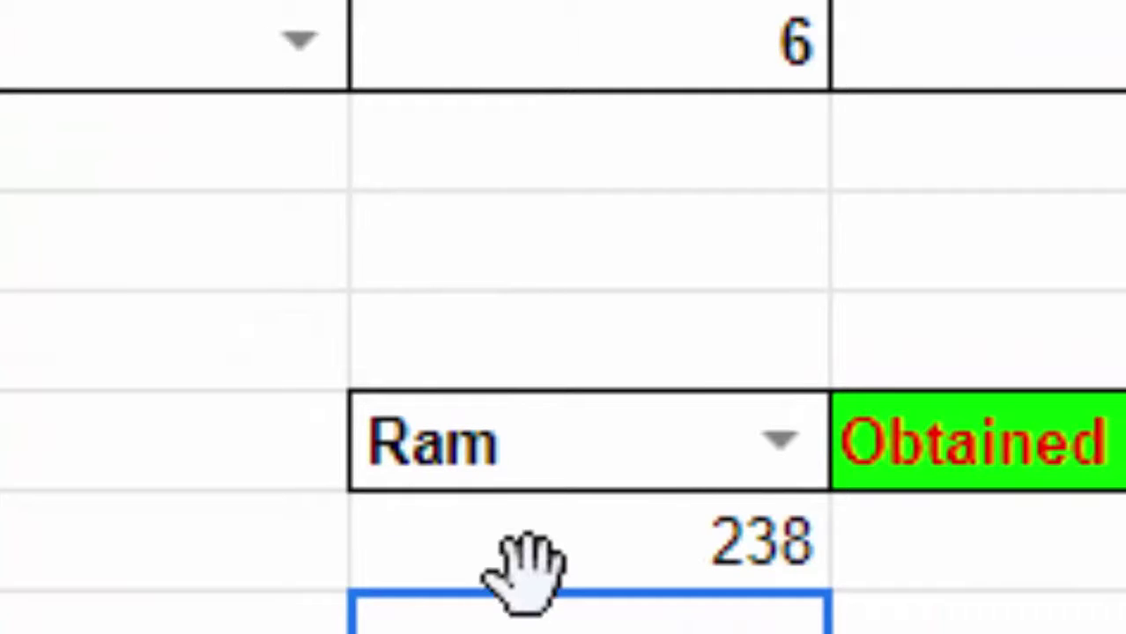
Switch the B15 dropdown from Ram to Ramesh so B16 shows 344
{"action": "left_click", "coordinate": [565, 539]}
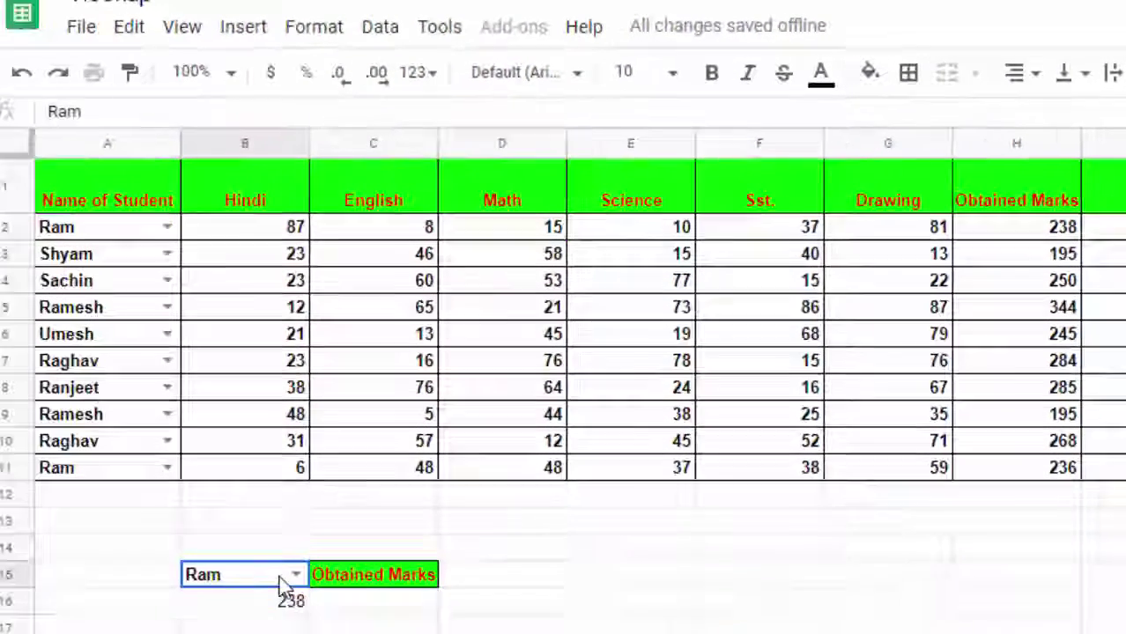
{"action": "left_click", "coordinate": [296, 575]}
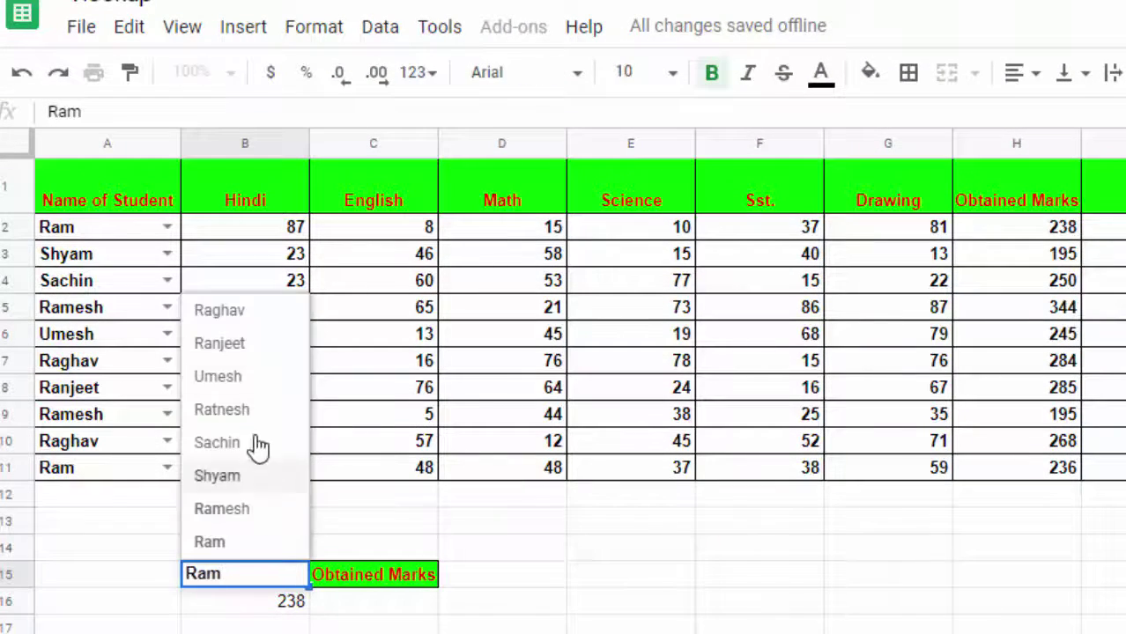
{"action": "left_click", "coordinate": [248, 511]}
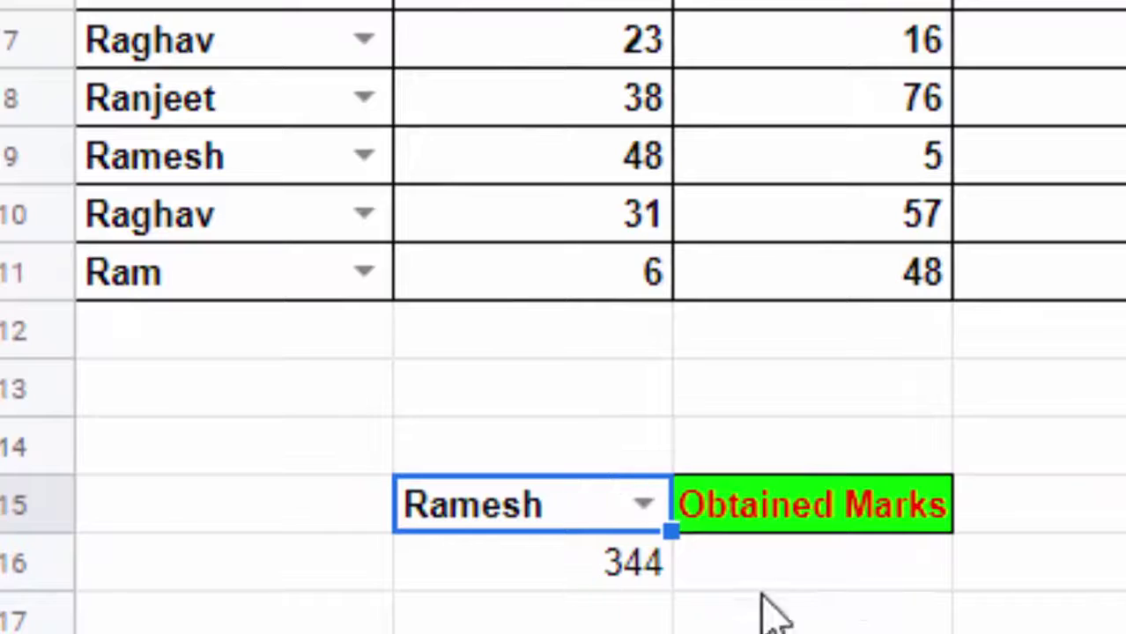